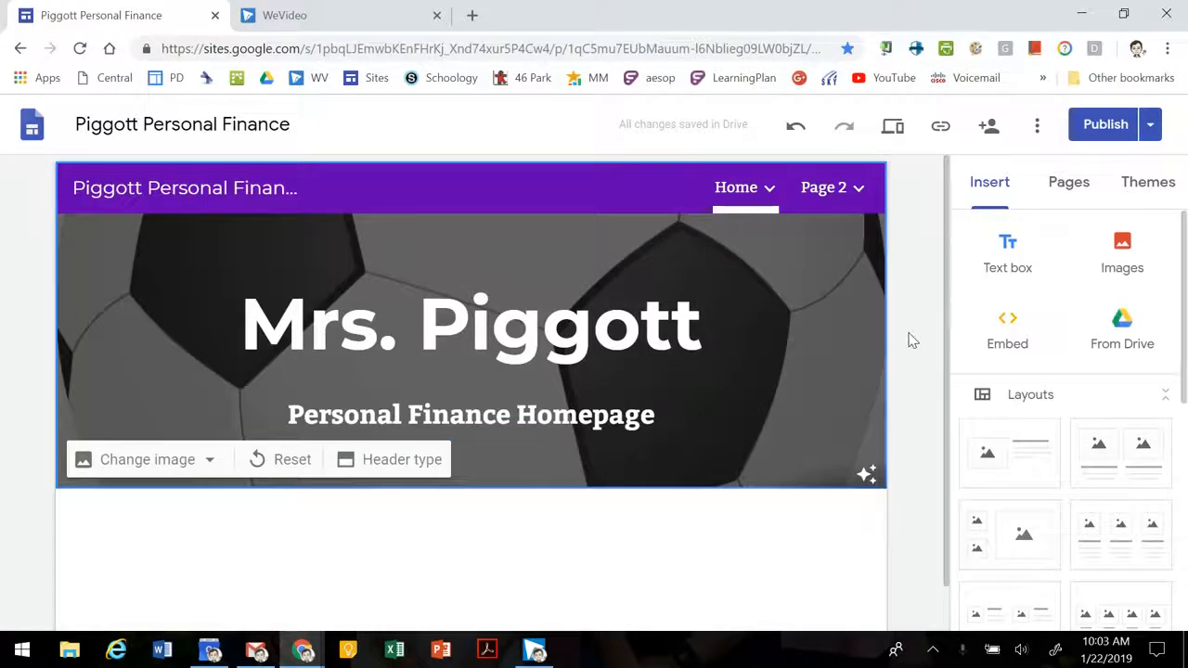
# Add a footer to the site containing the text "Footer"
pyautogui.scroll(-1, 905, 324)
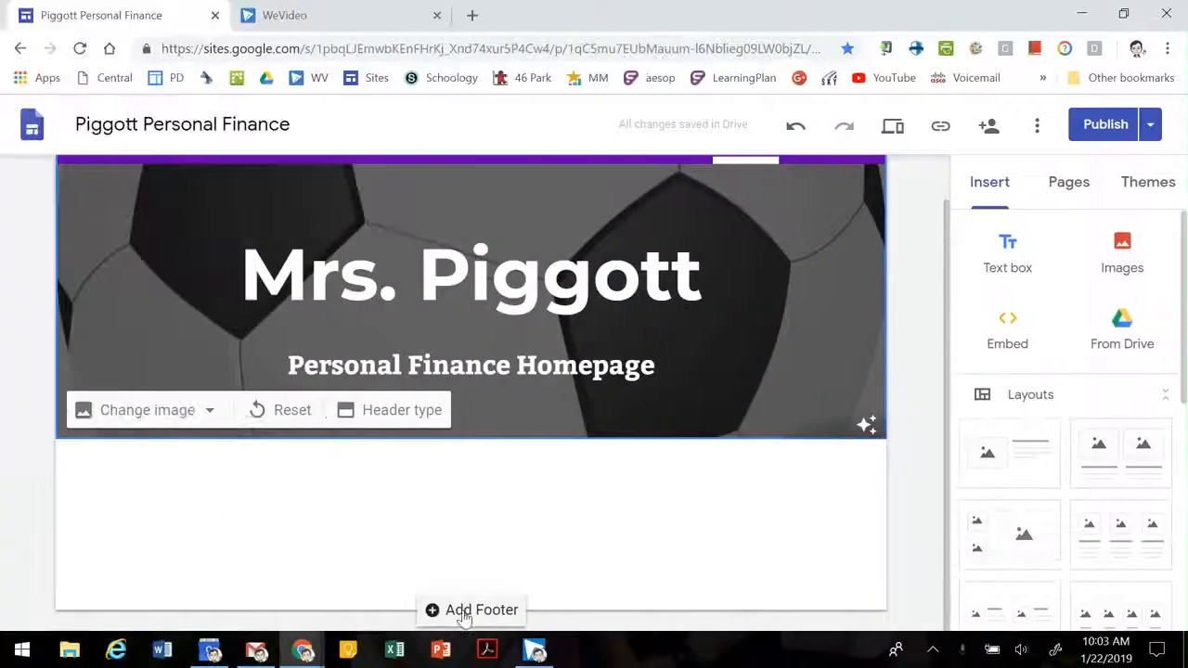
pyautogui.click(461, 611)
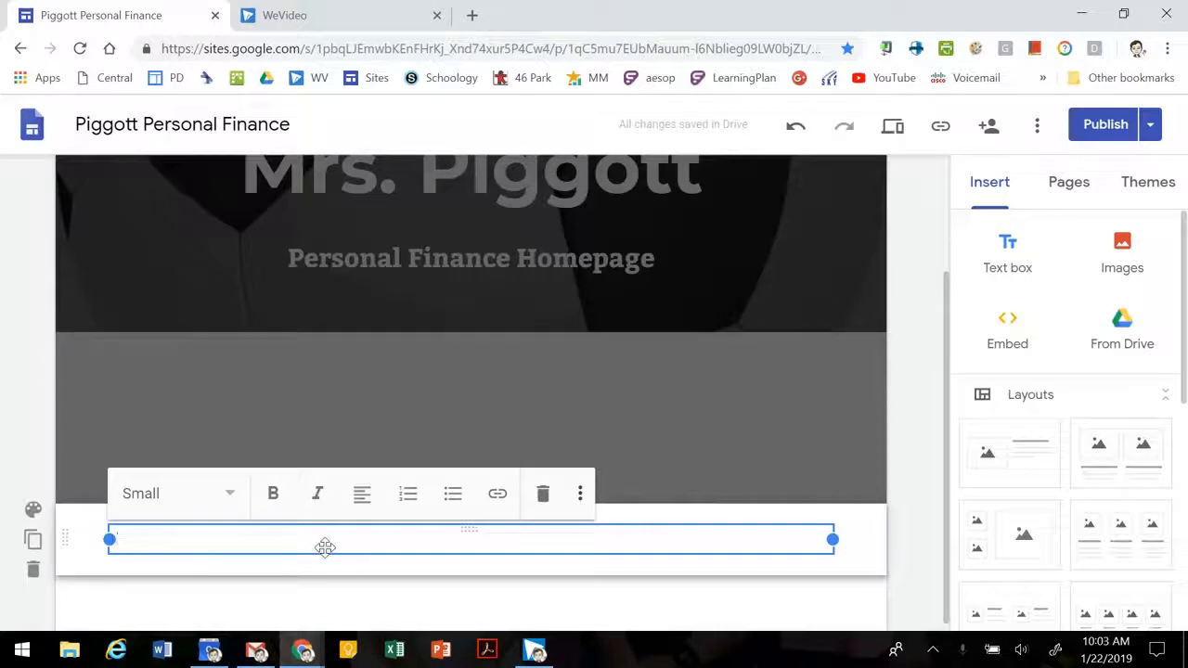
pyautogui.click(904, 553)
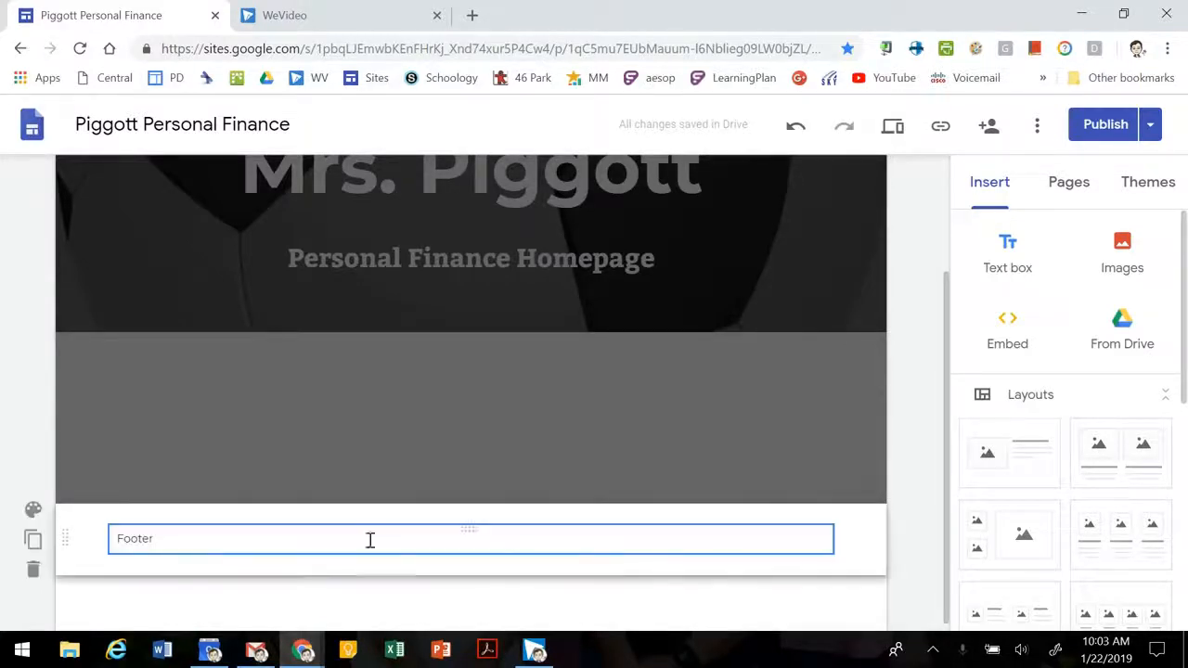
pyautogui.scroll(2, 728, 443)
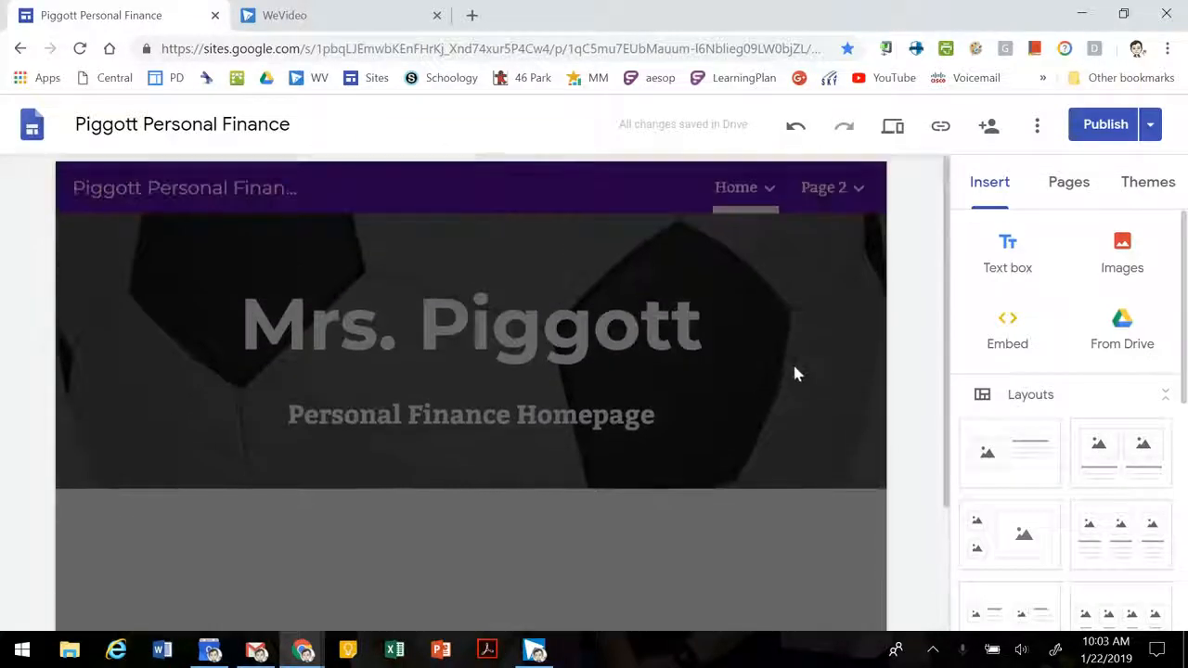
# Open Page 2 to check that the footer is there as well, and return to the Home page
pyautogui.click(832, 188)
pyautogui.click(834, 190)
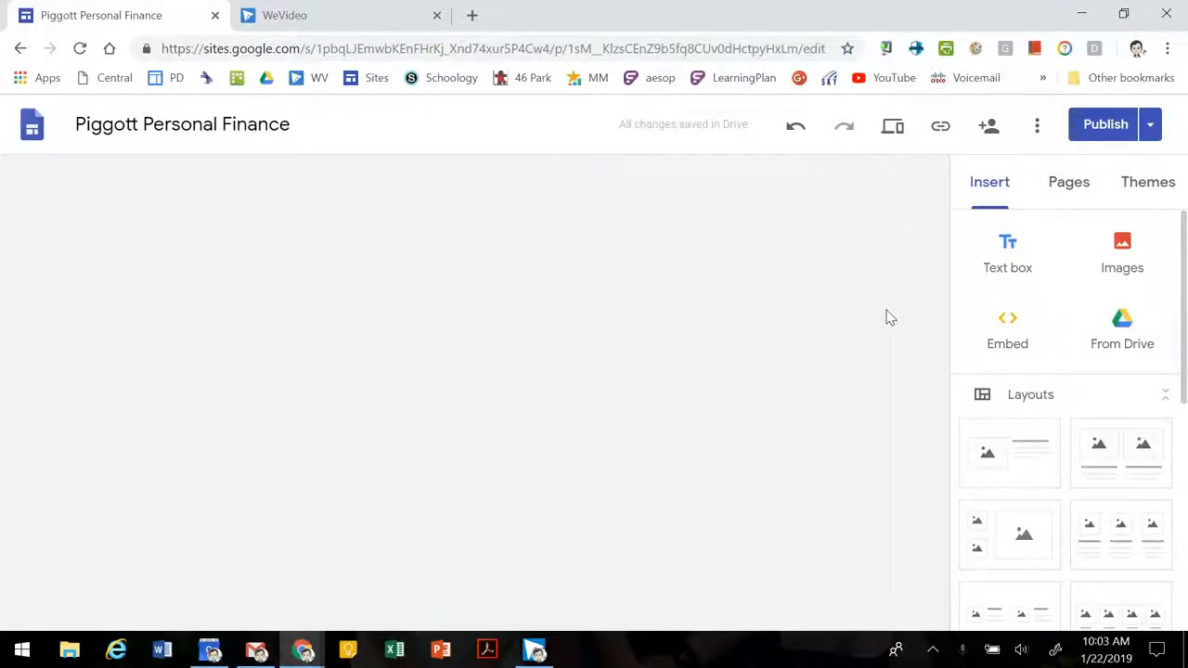
pyautogui.scroll(-2, 835, 343)
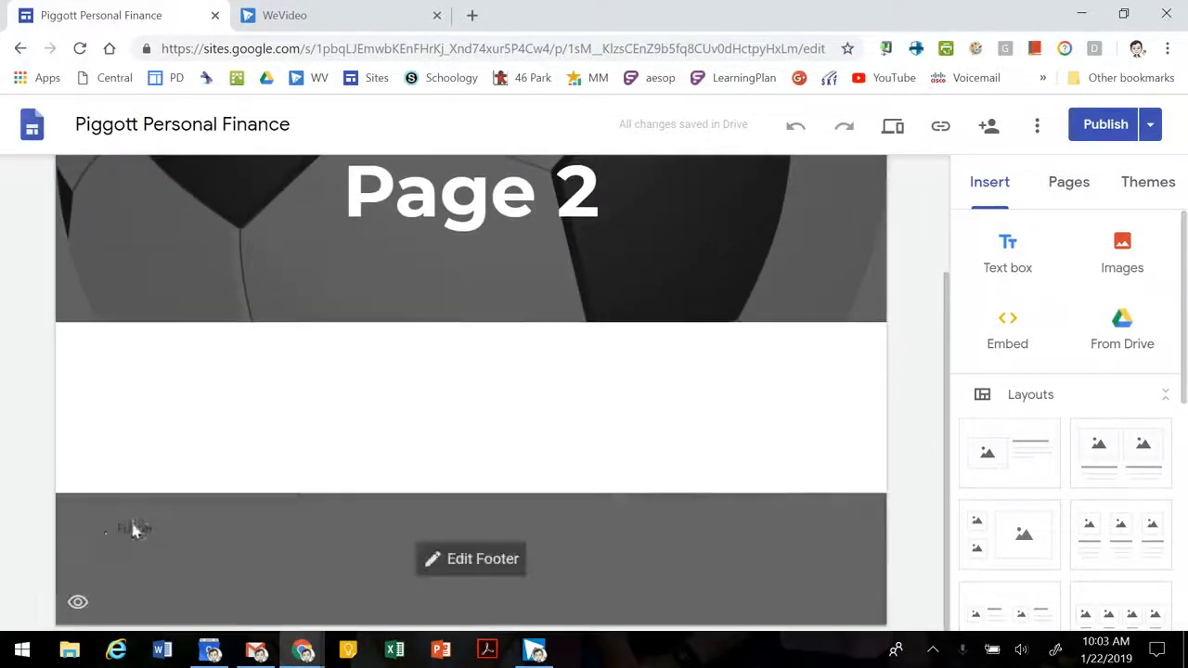
pyautogui.scroll(3, 907, 409)
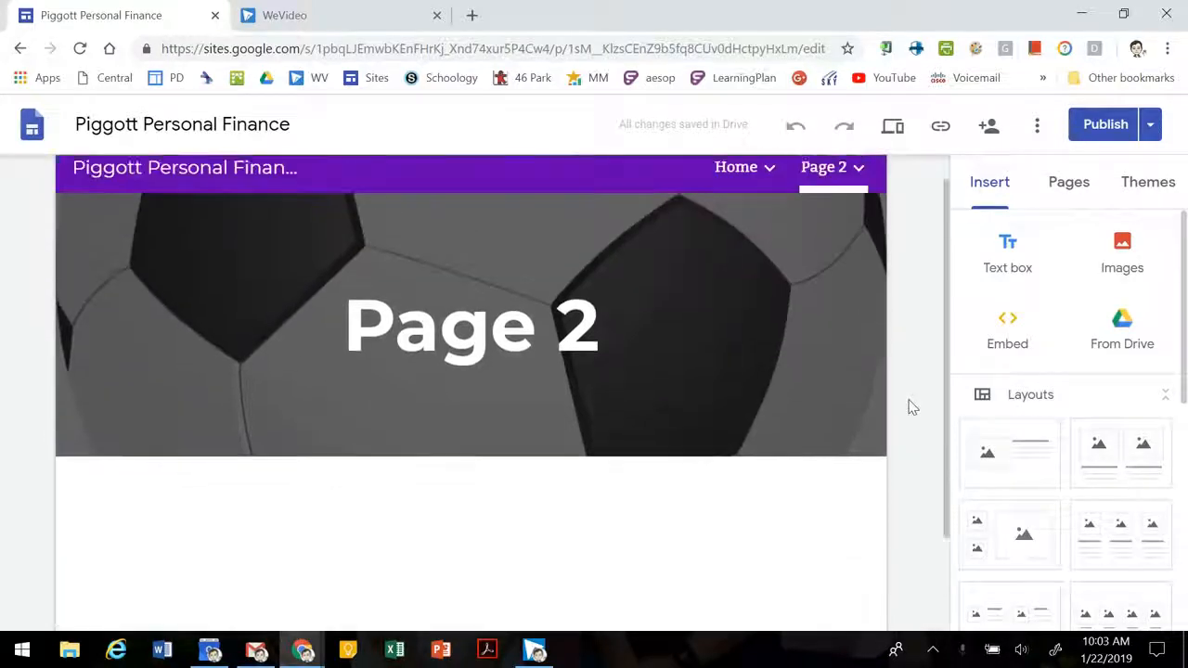
pyautogui.click(737, 188)
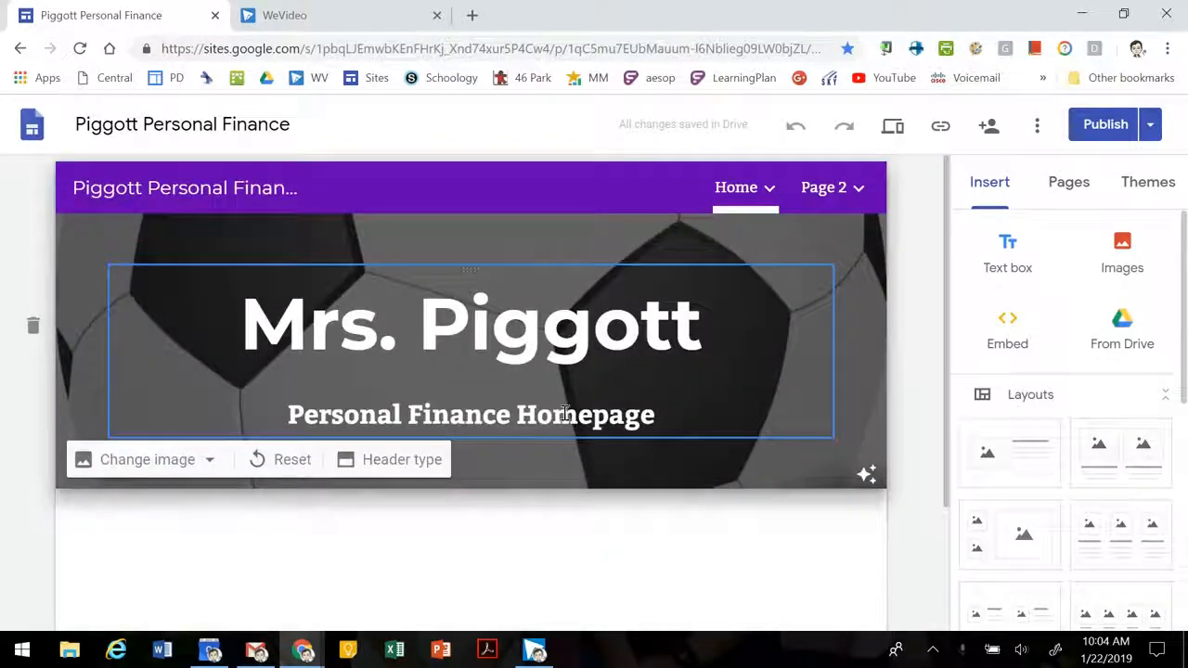
# Open the Home page's footer for editing and delete it from the site
pyautogui.scroll(-2, 252, 525)
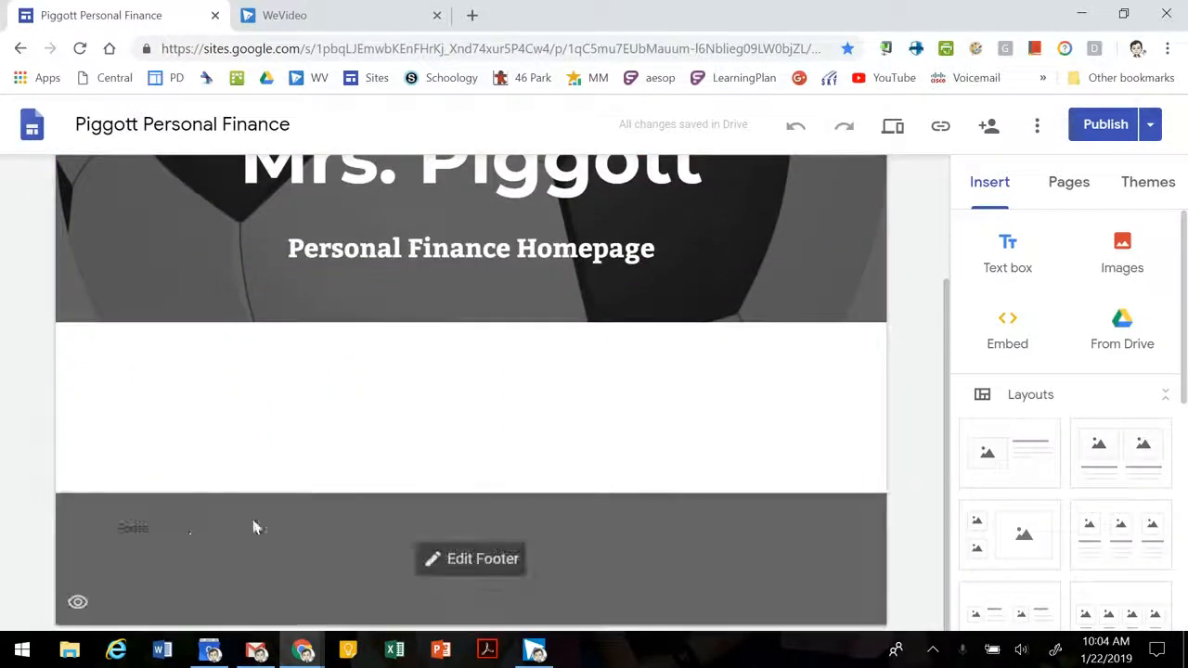
pyautogui.click(430, 561)
pyautogui.click(34, 559)
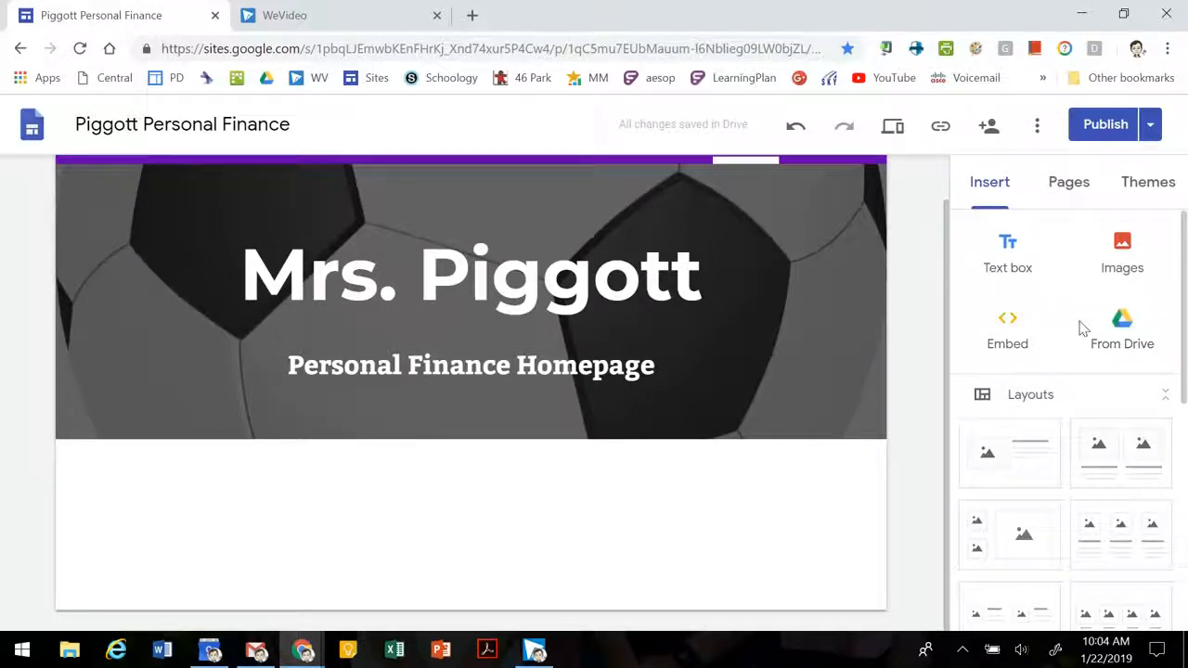
# Look through the elements that can be inserted, from the layouts and button to forms and charts
pyautogui.scroll(-2, 1123, 334)
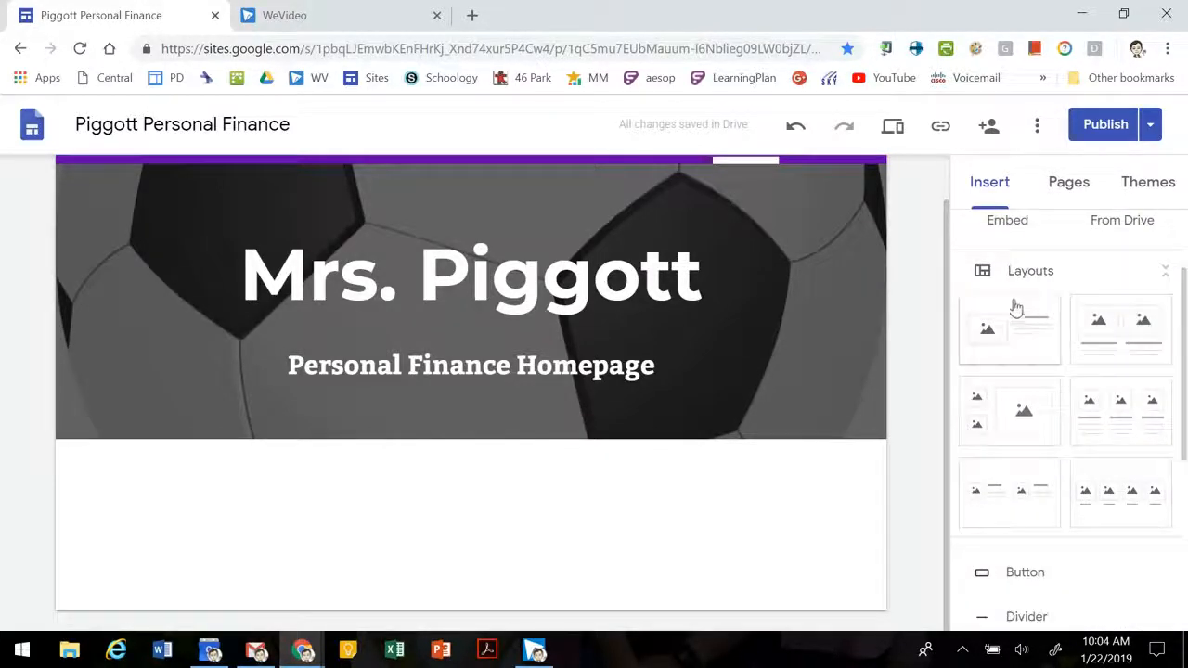
pyautogui.scroll(-2, 1136, 375)
pyautogui.scroll(2, 1127, 366)
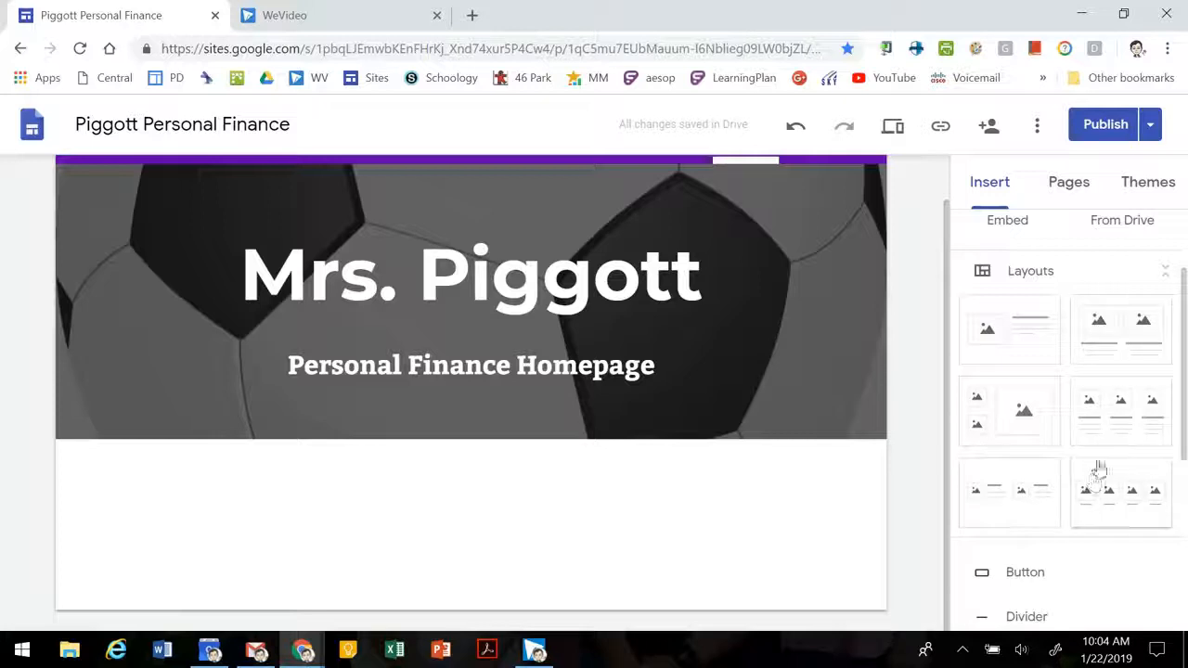
pyautogui.scroll(-2, 1108, 435)
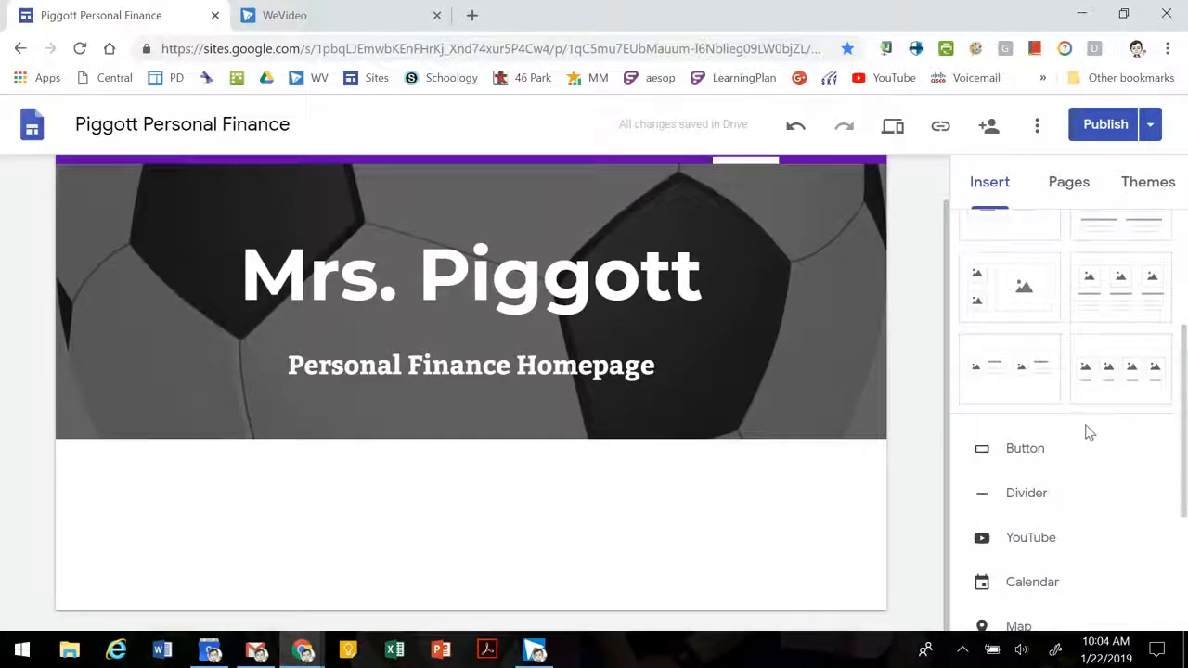
pyautogui.scroll(-2, 1085, 428)
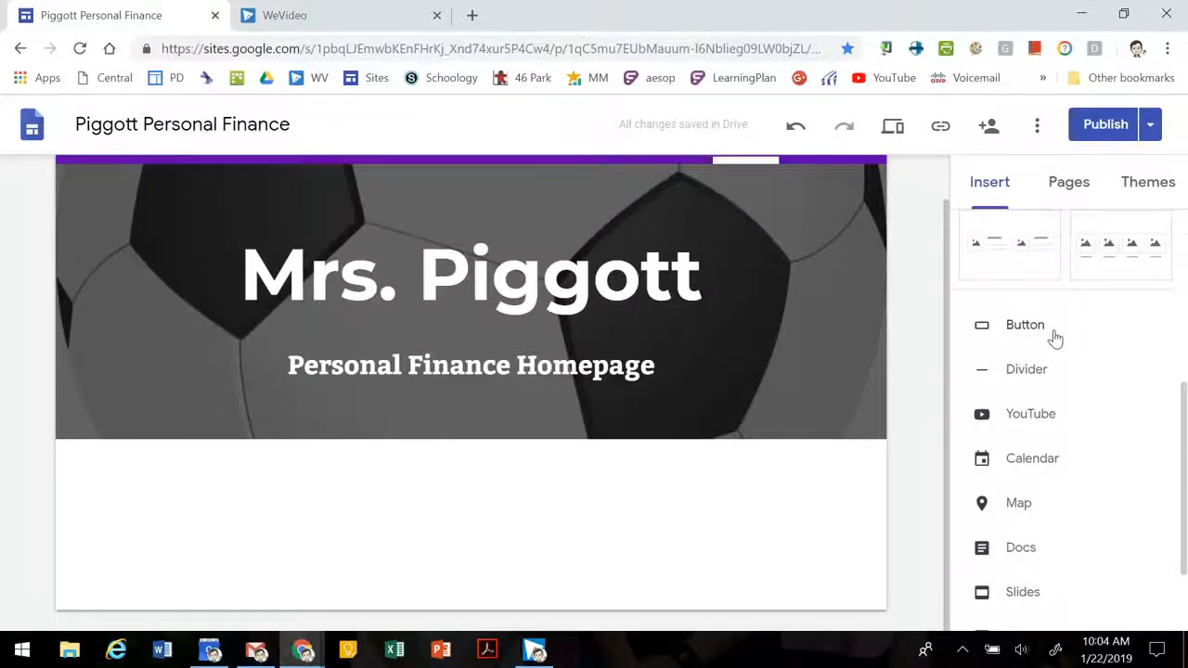
pyautogui.scroll(-2, 1055, 338)
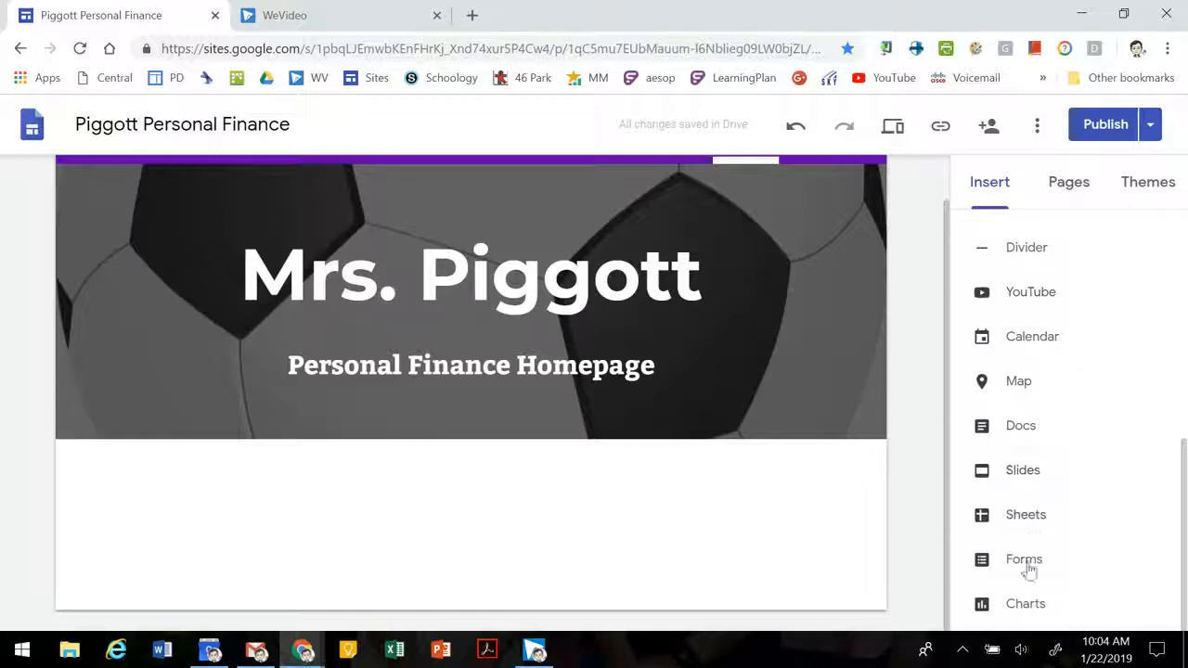
pyautogui.scroll(1, 1085, 490)
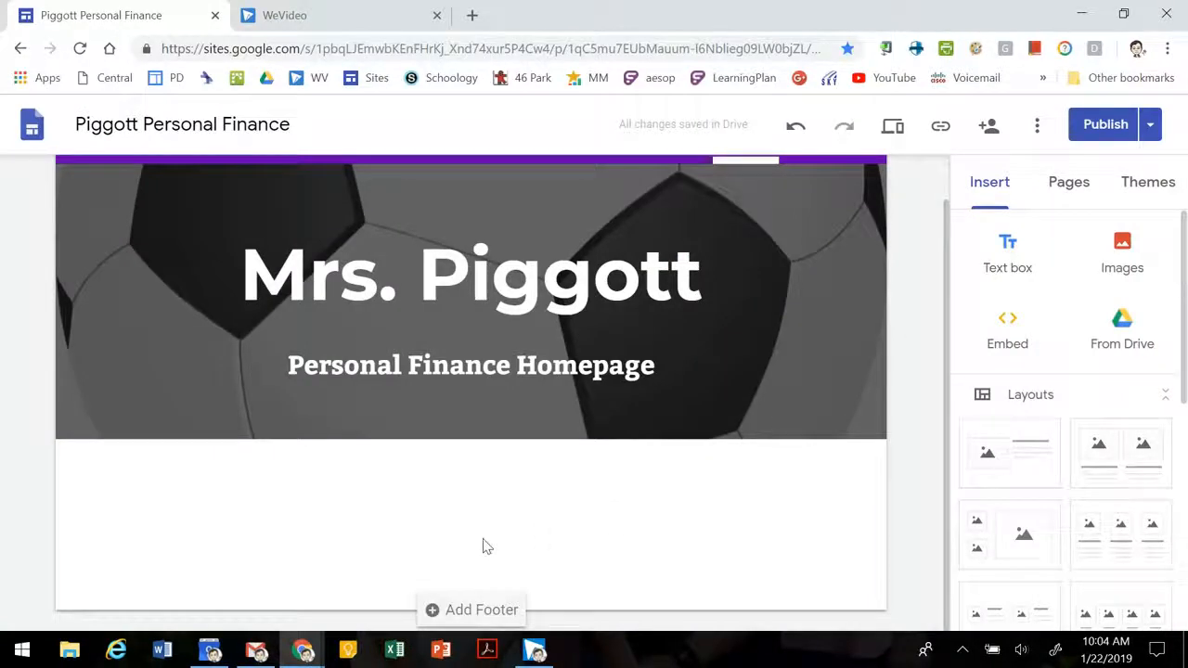
# Insert a text box in the blank area below the Home page banner and give it the Title style
pyautogui.doubleClick(529, 485)
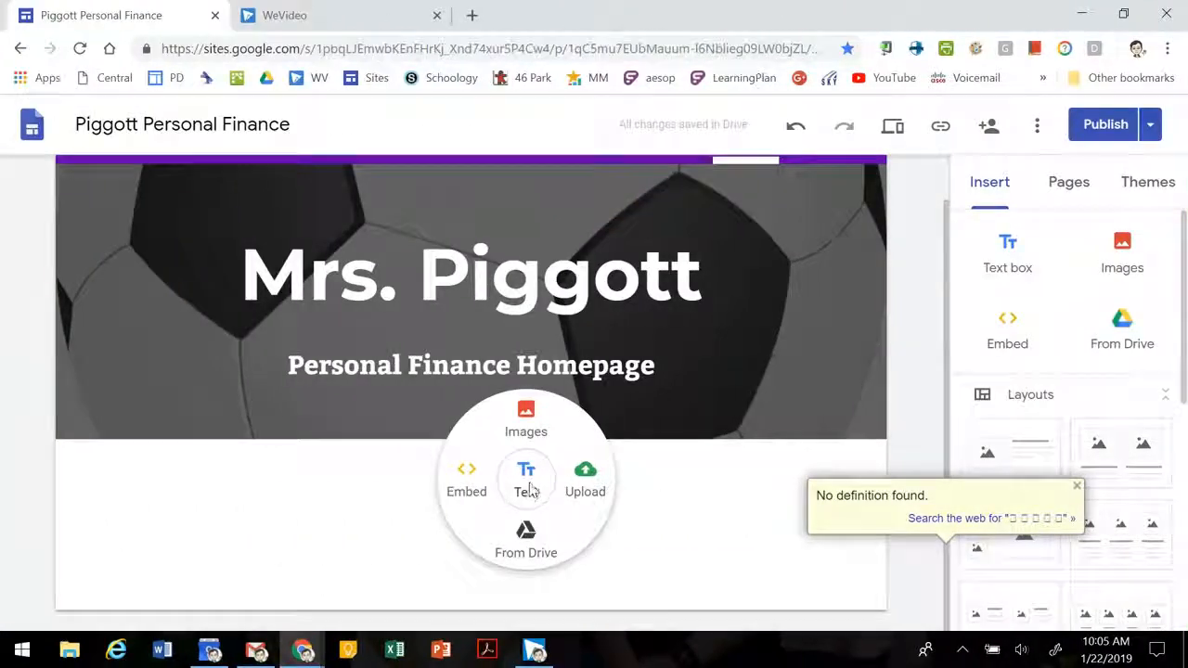
pyautogui.click(528, 490)
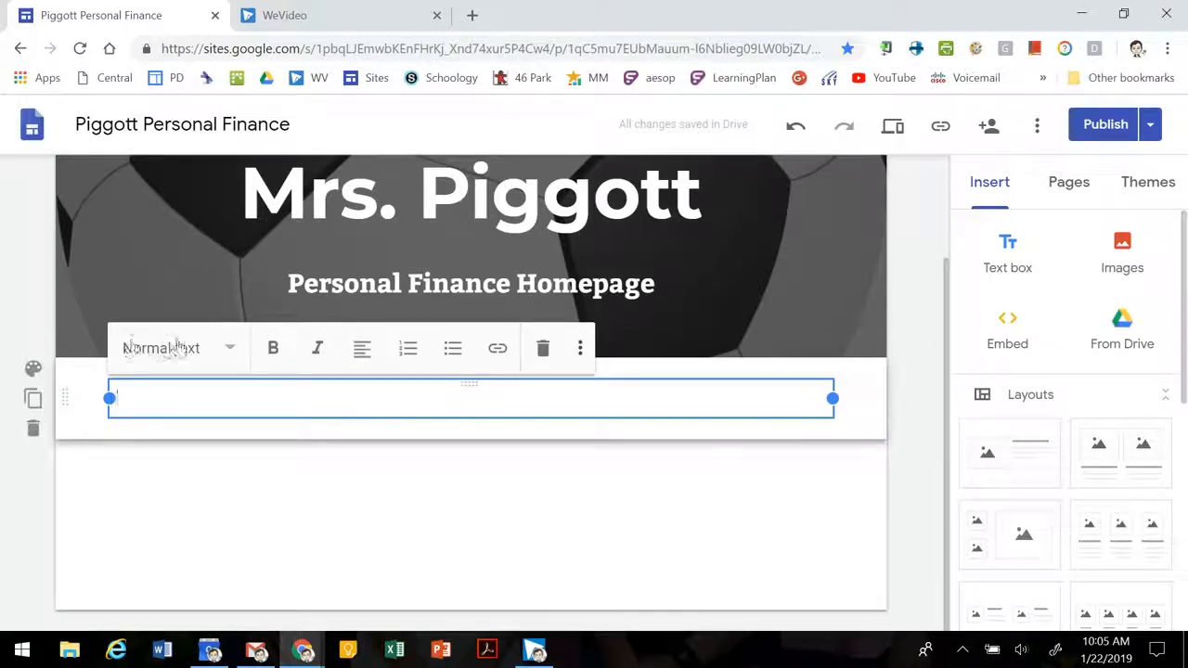
pyautogui.click(229, 351)
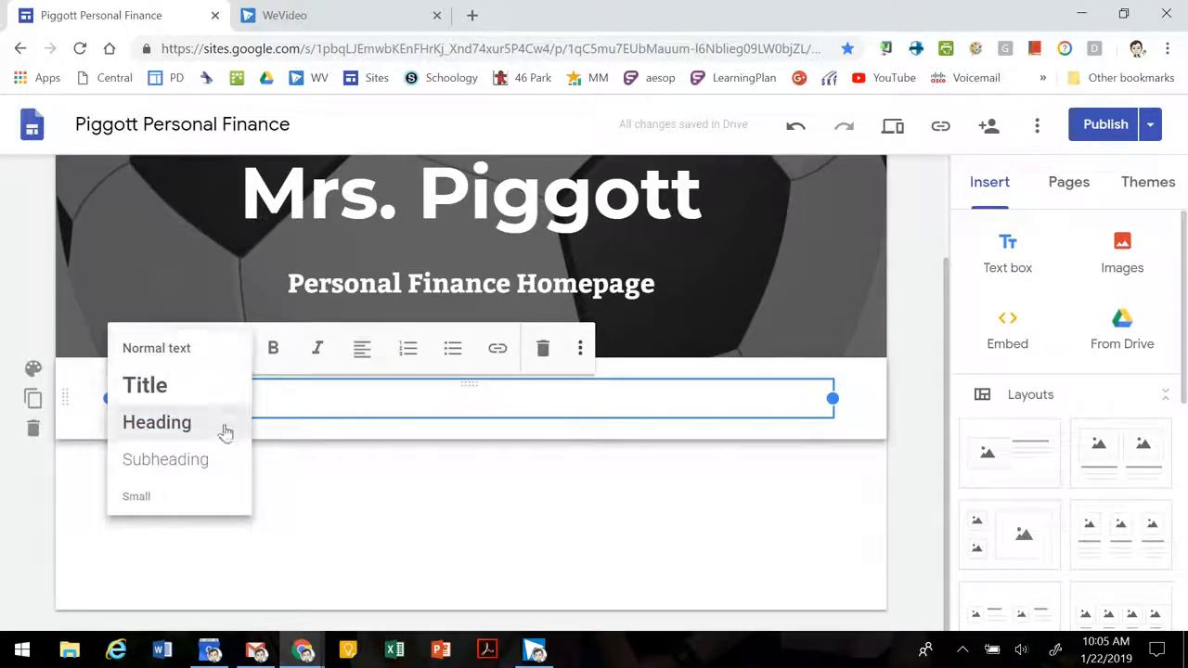
pyautogui.click(191, 388)
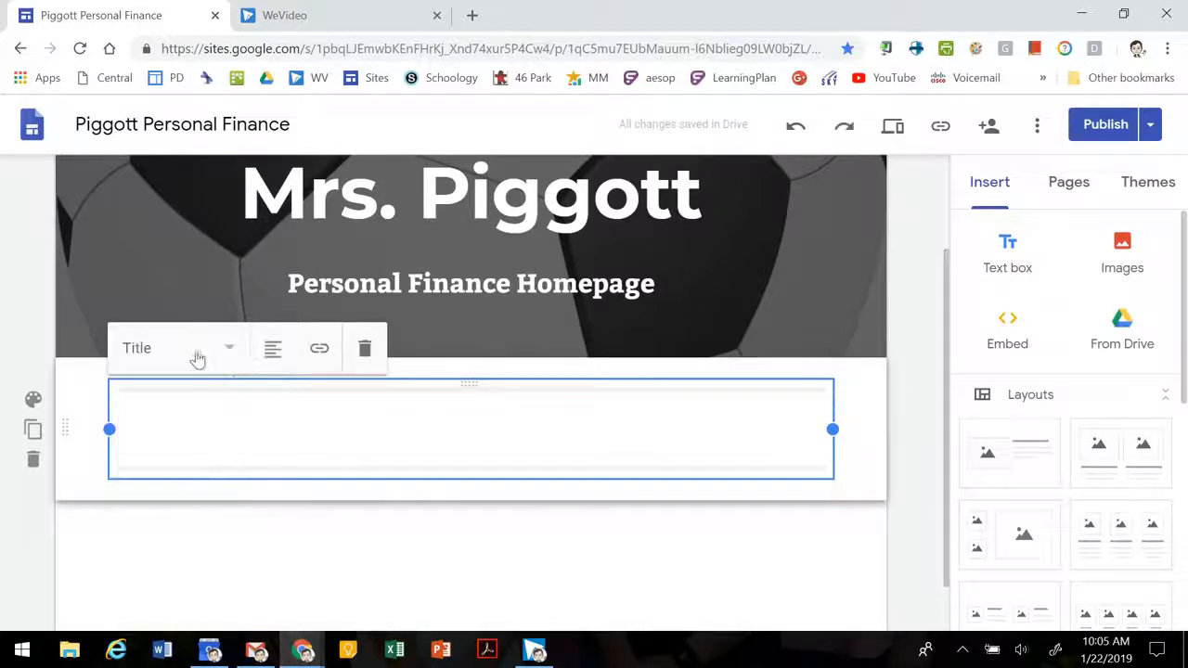
# Review the alignment options for the title text and the style options for its section
pyautogui.click(269, 351)
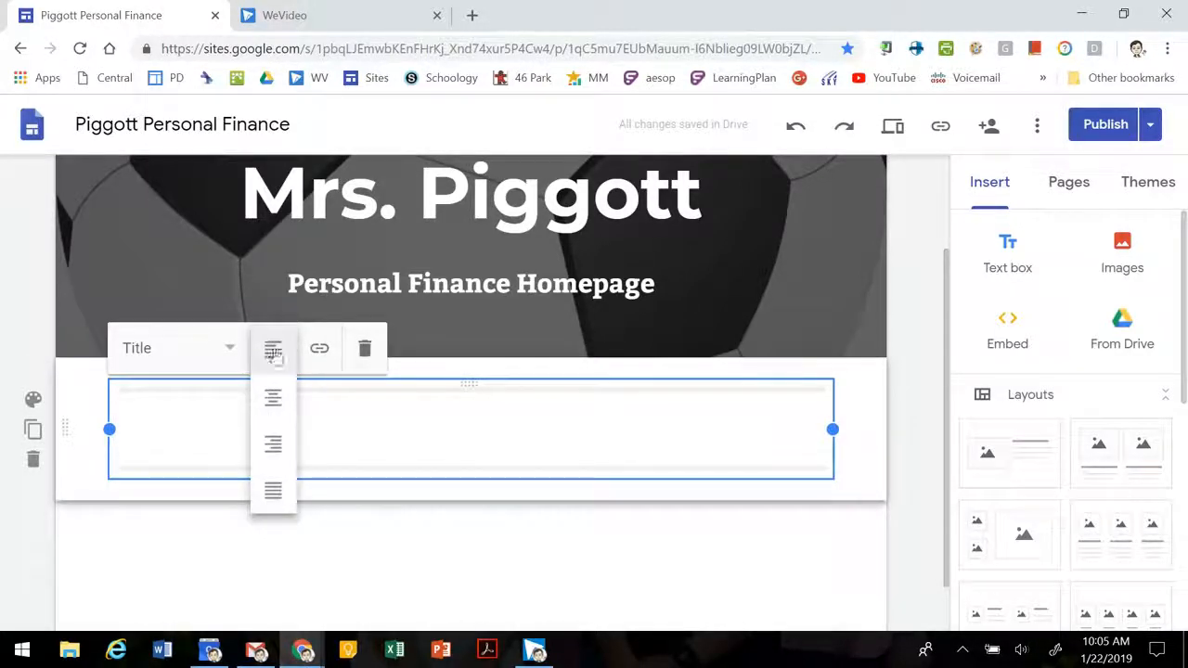
pyautogui.click(32, 400)
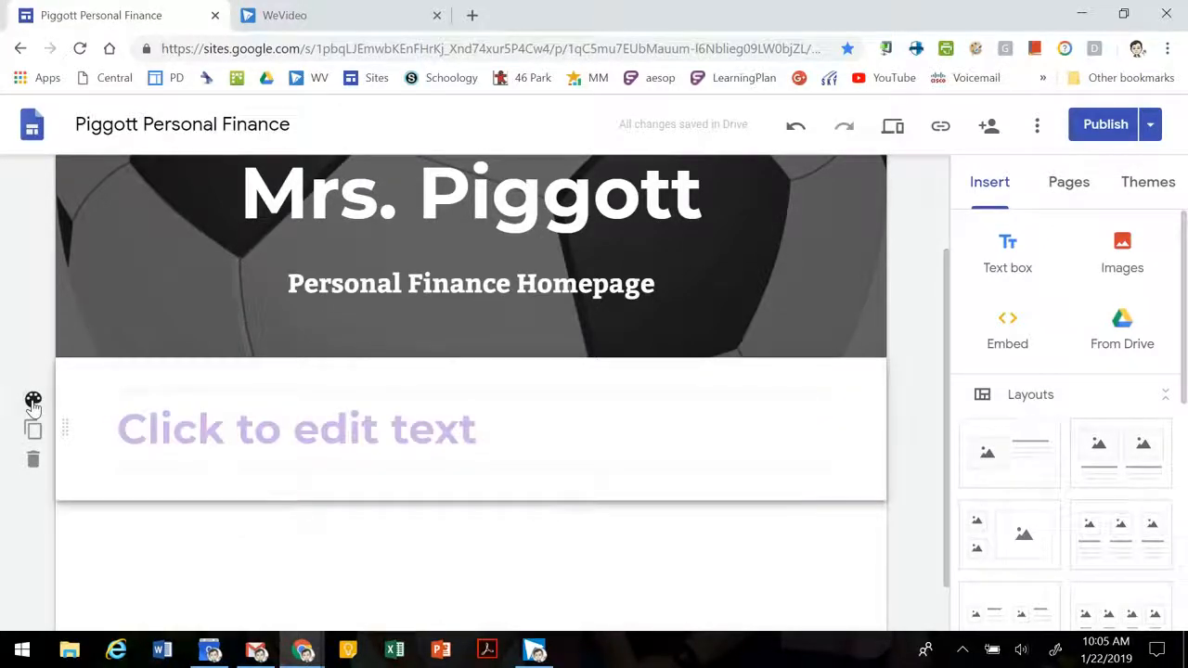
pyautogui.click(33, 402)
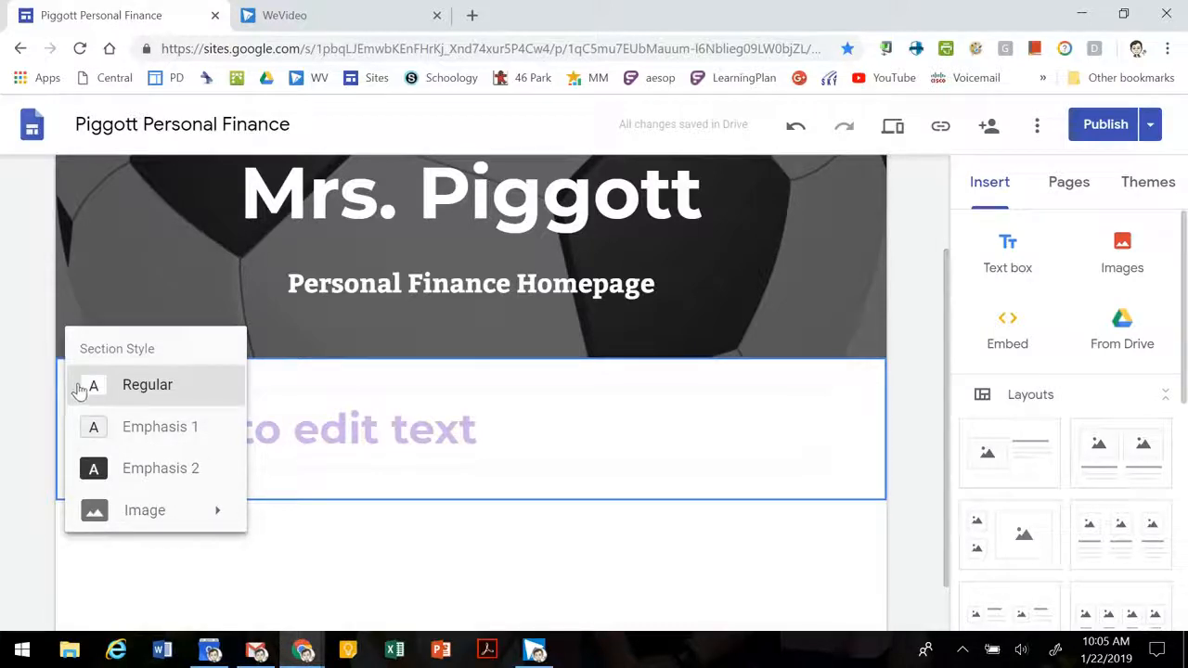
pyautogui.click(38, 400)
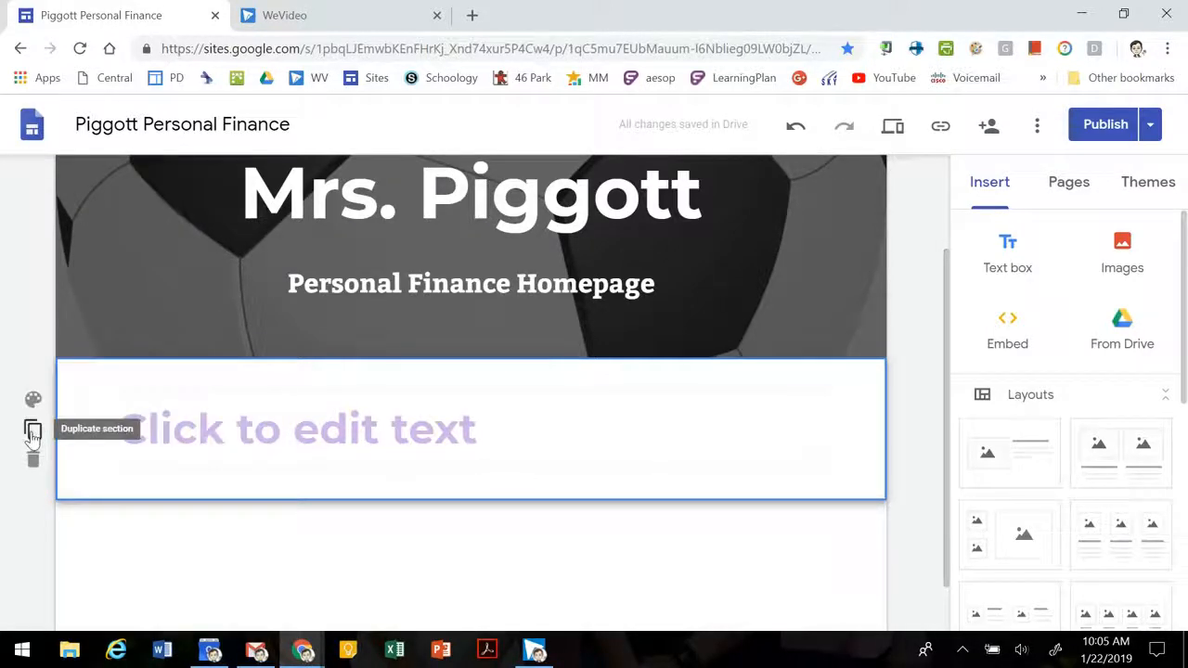
# Duplicate the empty title section and delete the copy
pyautogui.click(33, 430)
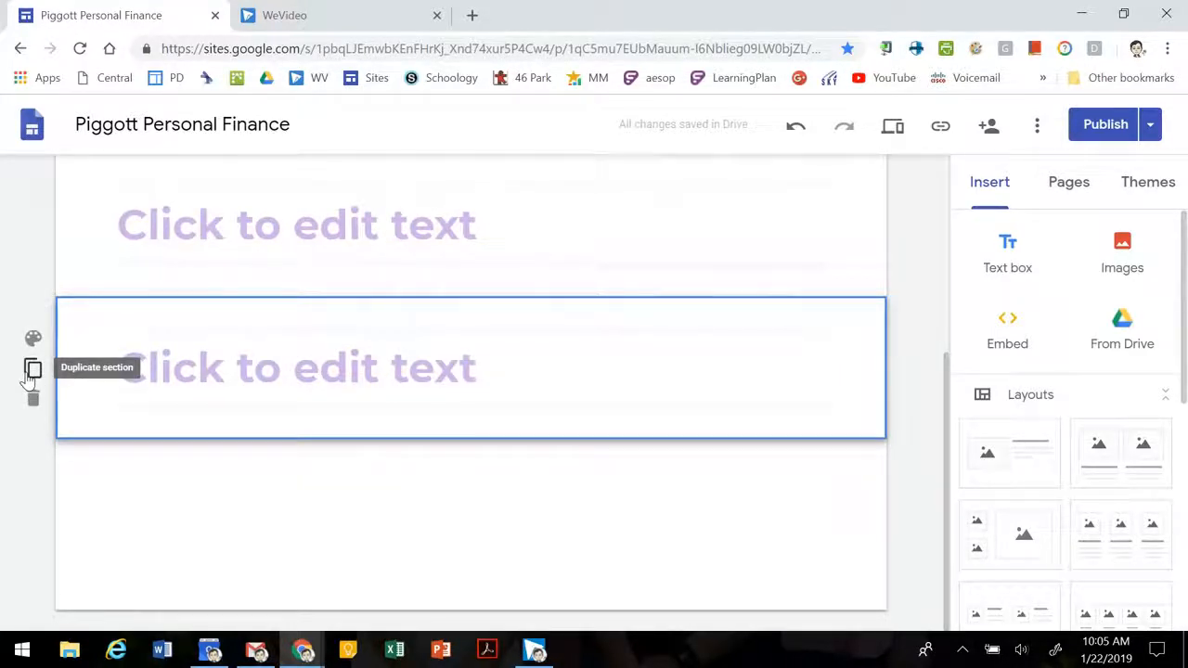
pyautogui.click(34, 402)
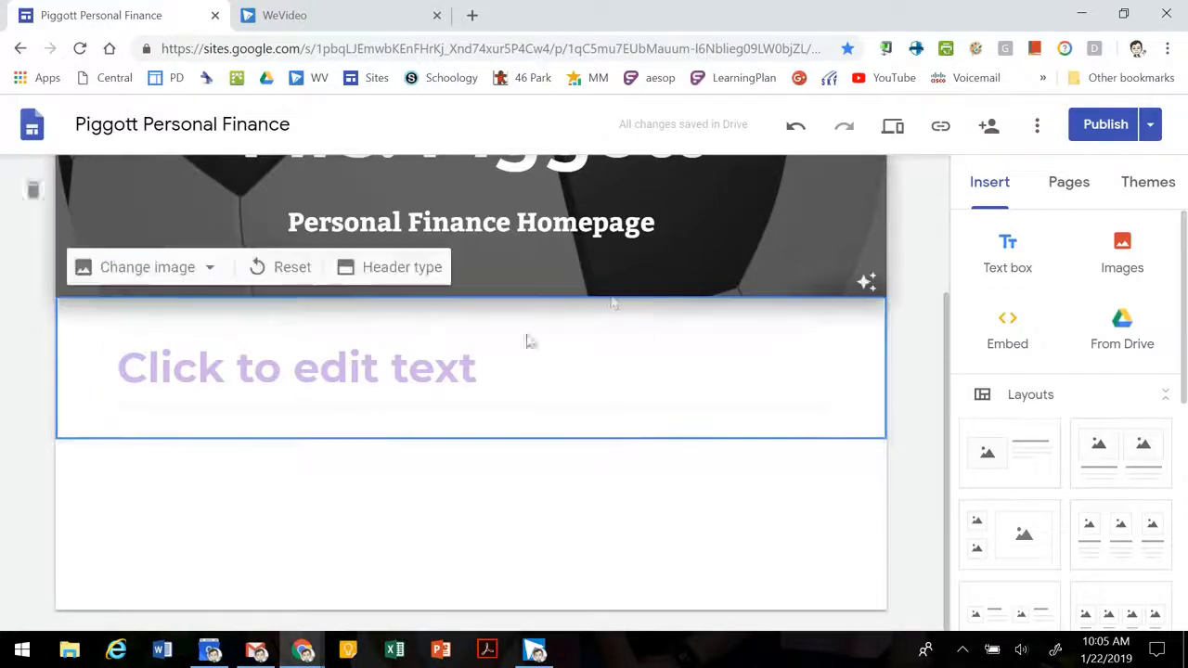
# Duplicate the empty title section again and move the upper section below the lower one
pyautogui.click(33, 369)
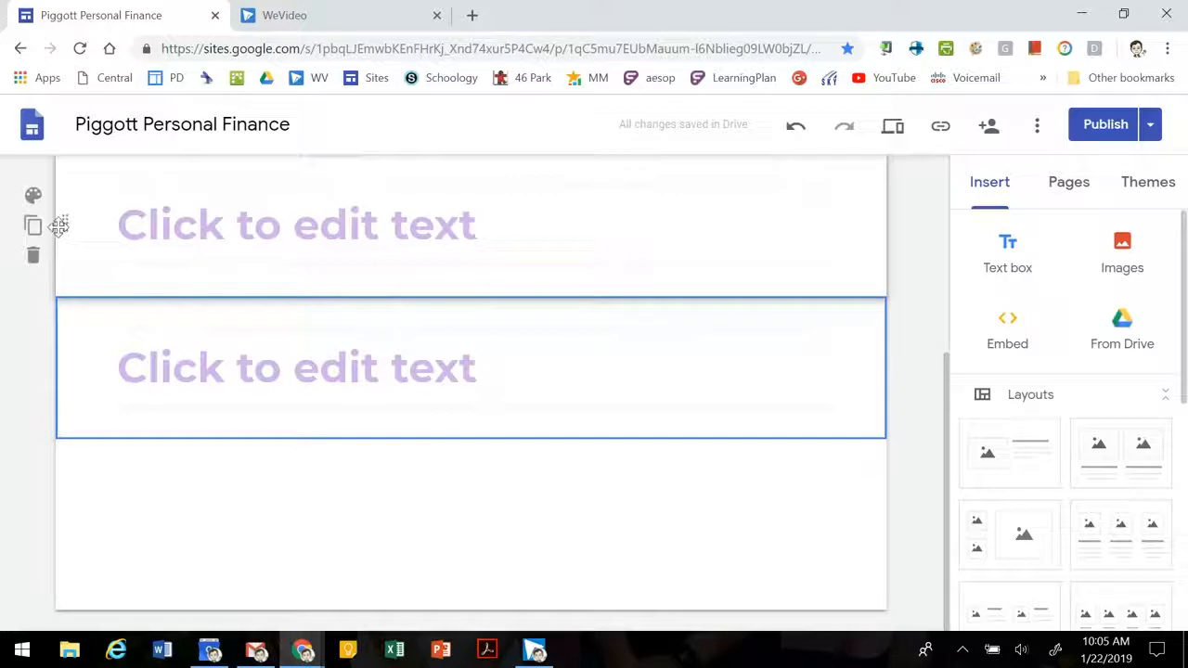
pyautogui.moveTo(61, 223); pyautogui.dragTo(71, 457)
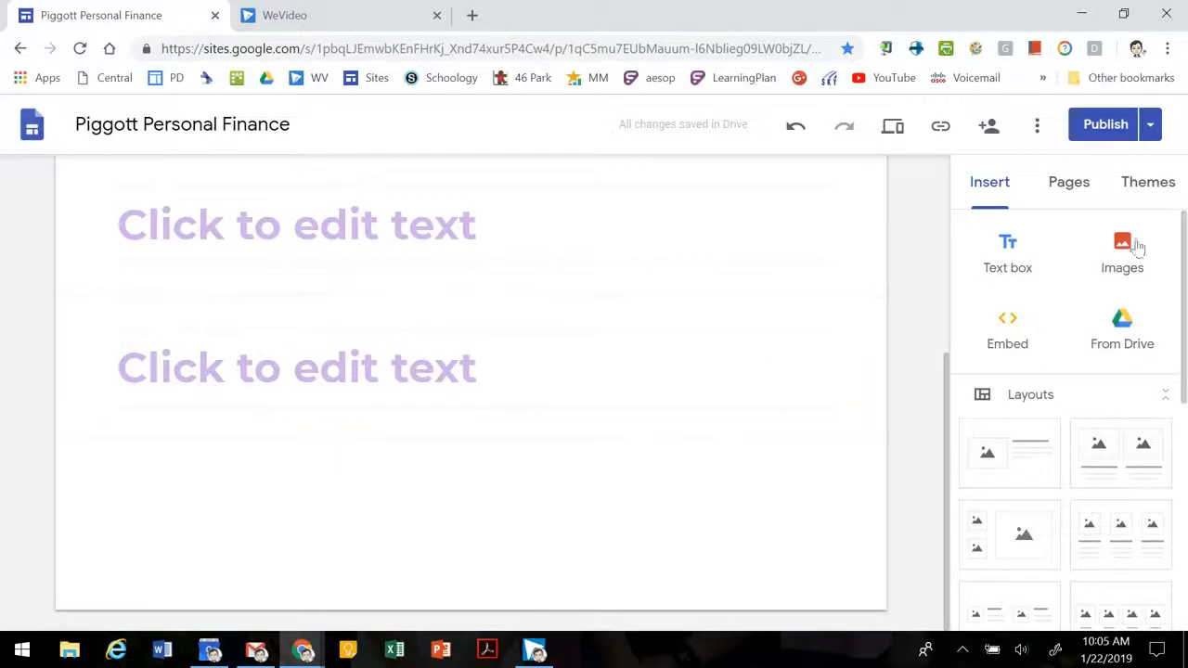
# Enter "Section 1" as the upper section's title and "Section 2" as the lower section's title
pyautogui.click(488, 226)
pyautogui.write('Se')
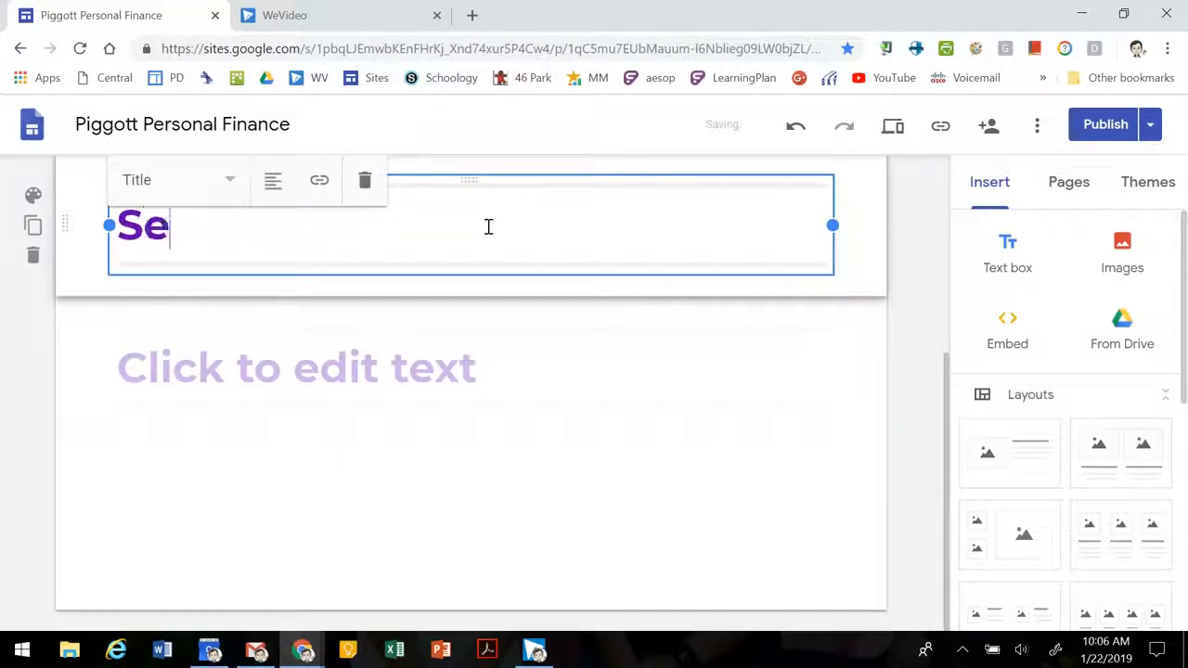
pyautogui.write('ction 1')
pyautogui.click(496, 352)
pyautogui.write('Section 2')
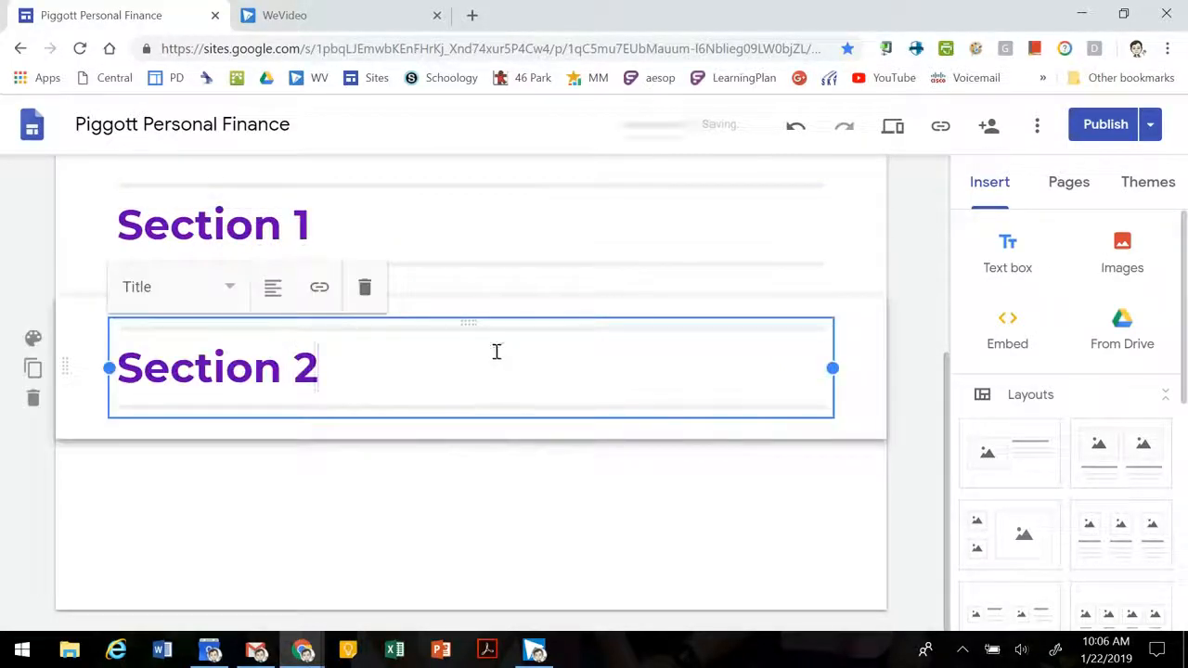
pyautogui.click(155, 295)
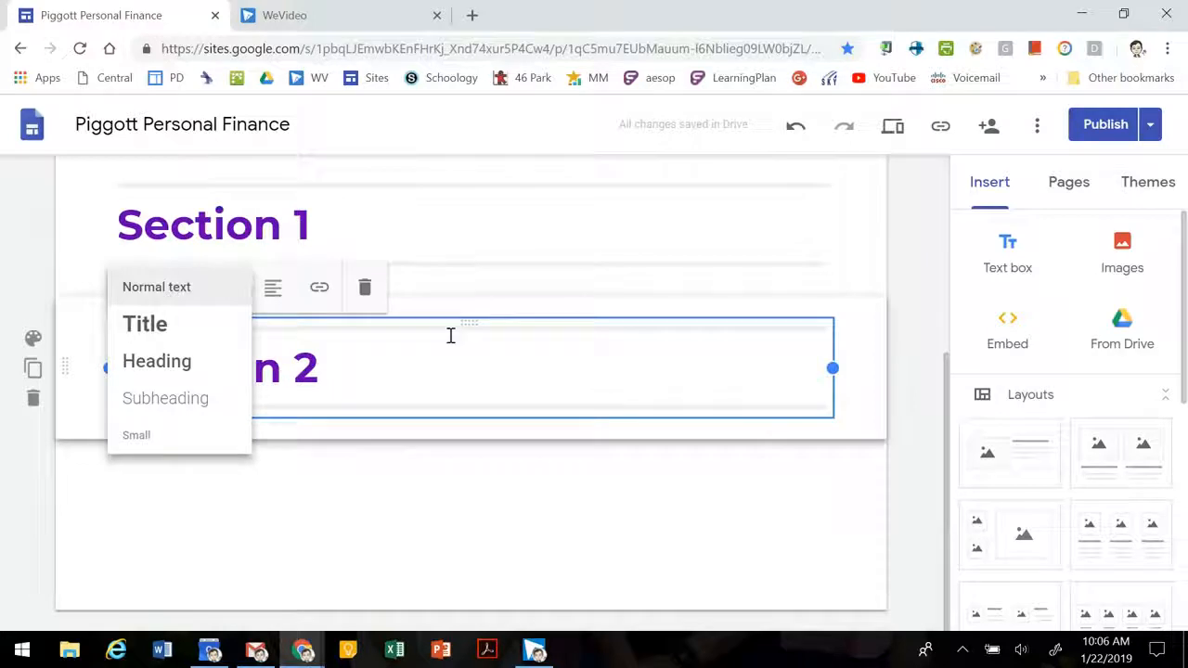
pyautogui.click(552, 373)
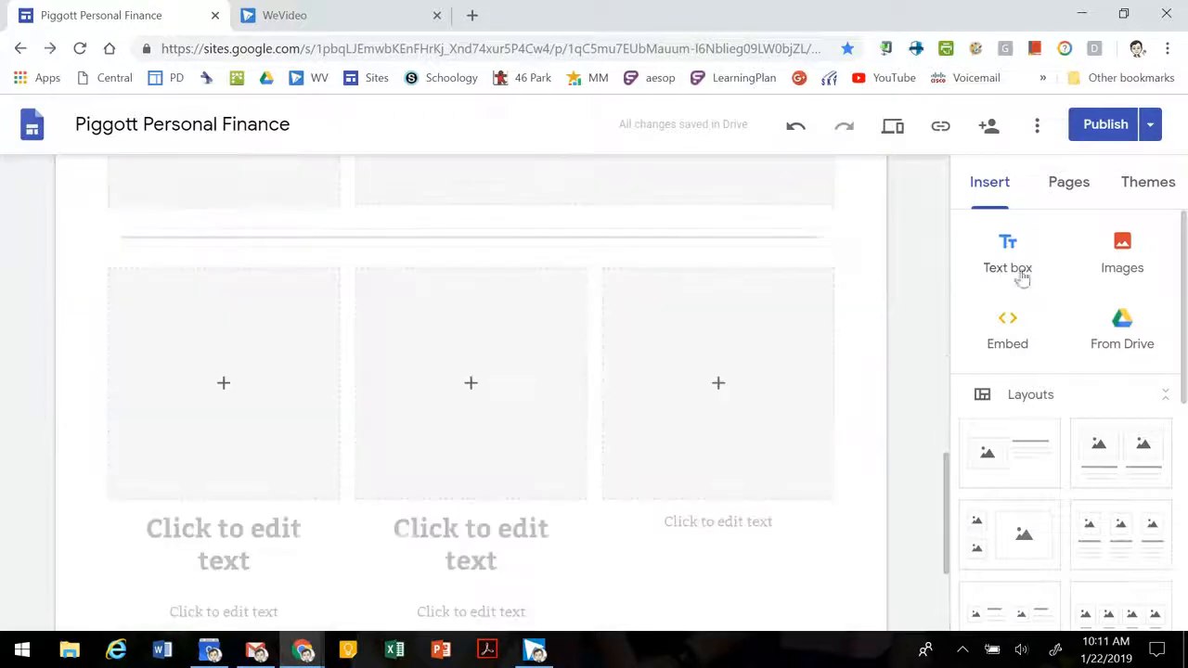
# Insert an empty text box as a new section at the end of the Home page
pyautogui.click(1015, 266)
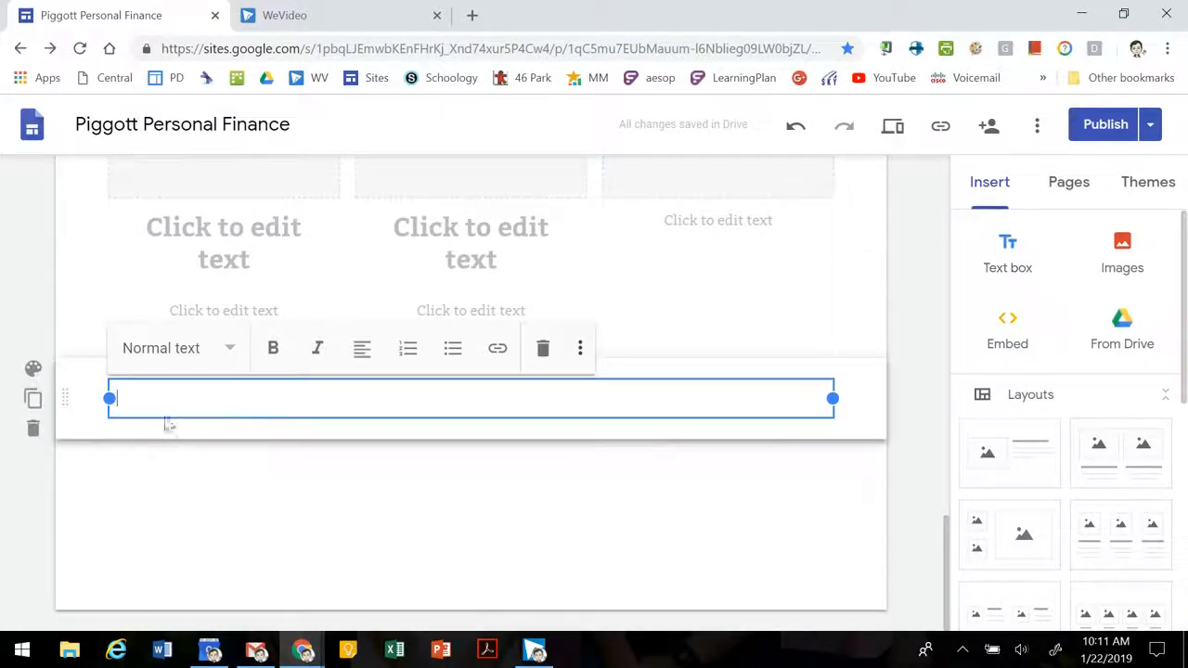
pyautogui.scroll(-3, 1014, 278)
pyautogui.scroll(-2, 1014, 283)
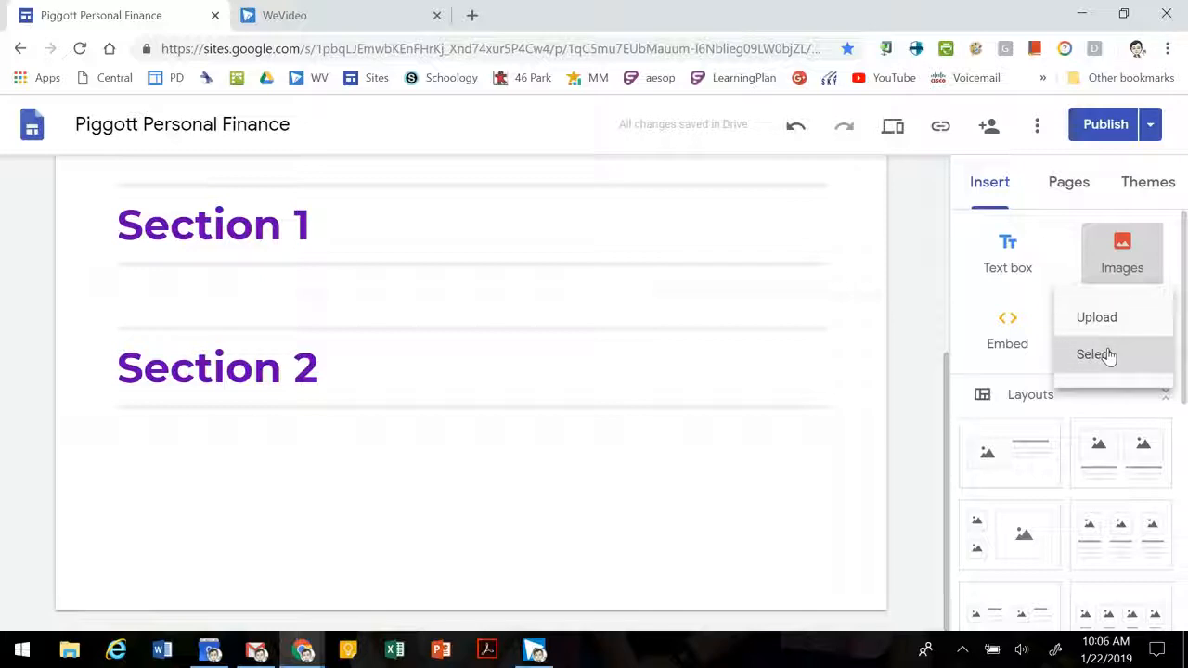
# Search Google for a number 1 image and insert the green rounded-square one into the Home page
pyautogui.click(1104, 356)
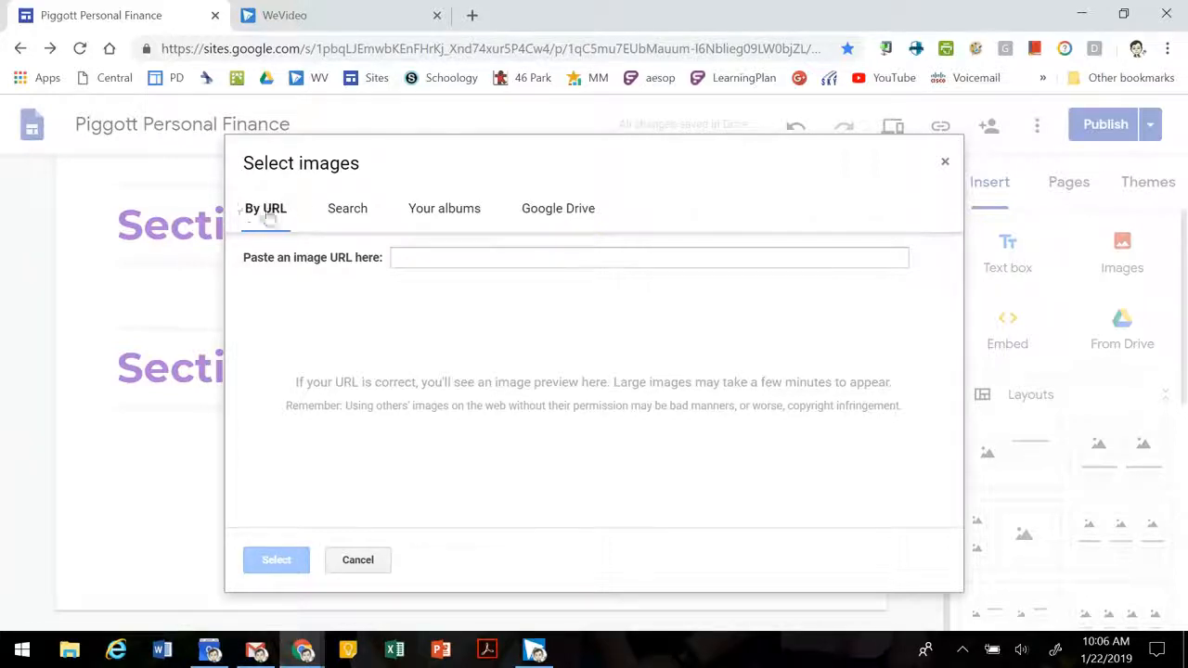
pyautogui.click(345, 213)
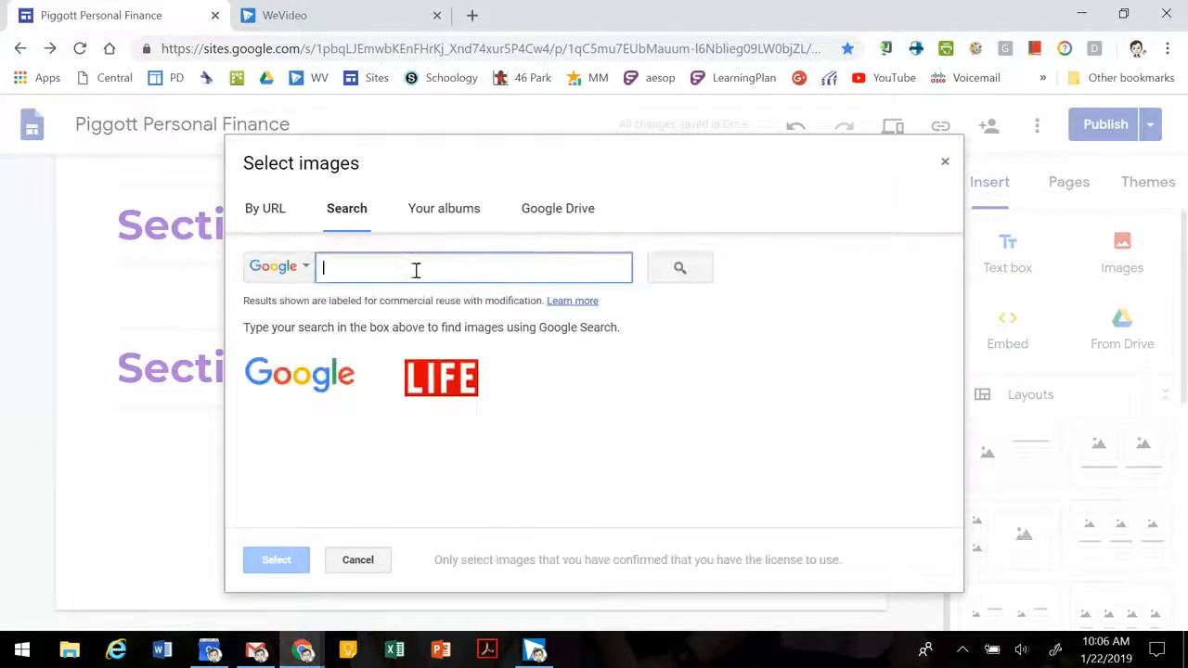
pyautogui.write('n')
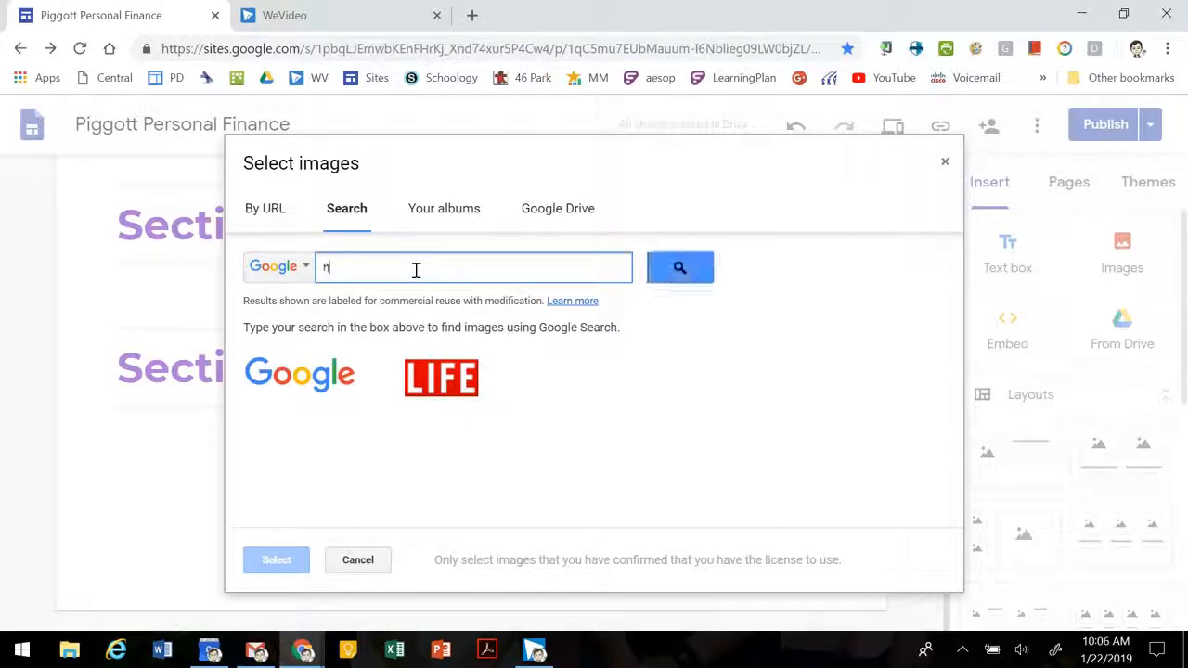
pyautogui.press('Return')
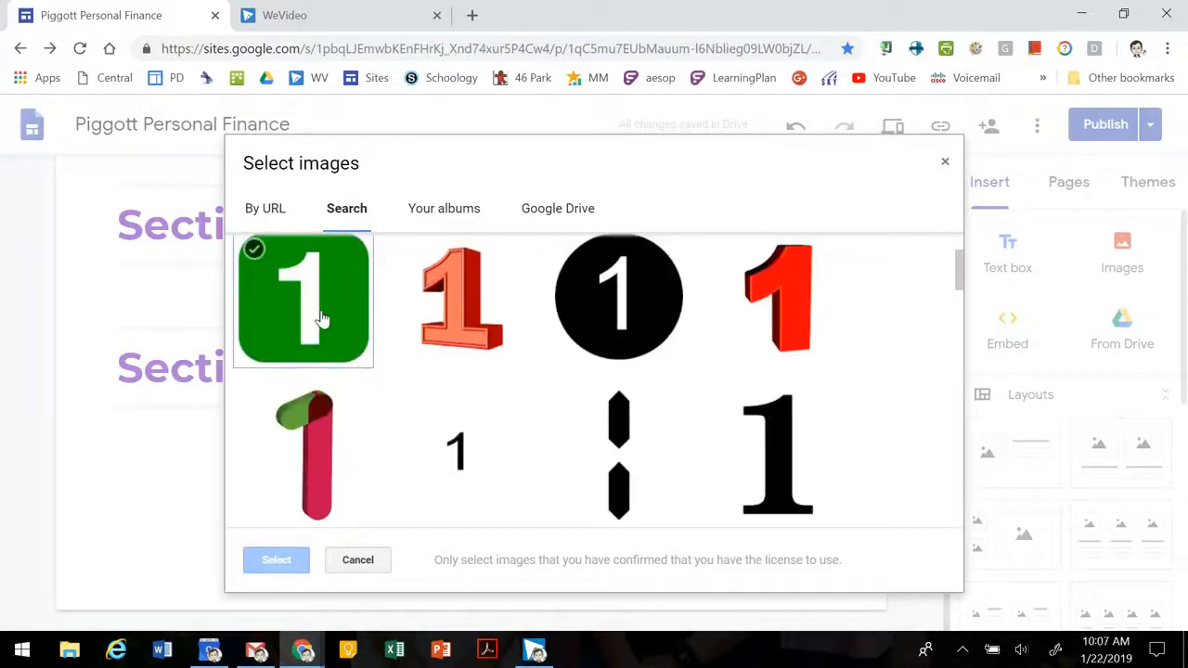
pyautogui.click(321, 318)
pyautogui.click(276, 561)
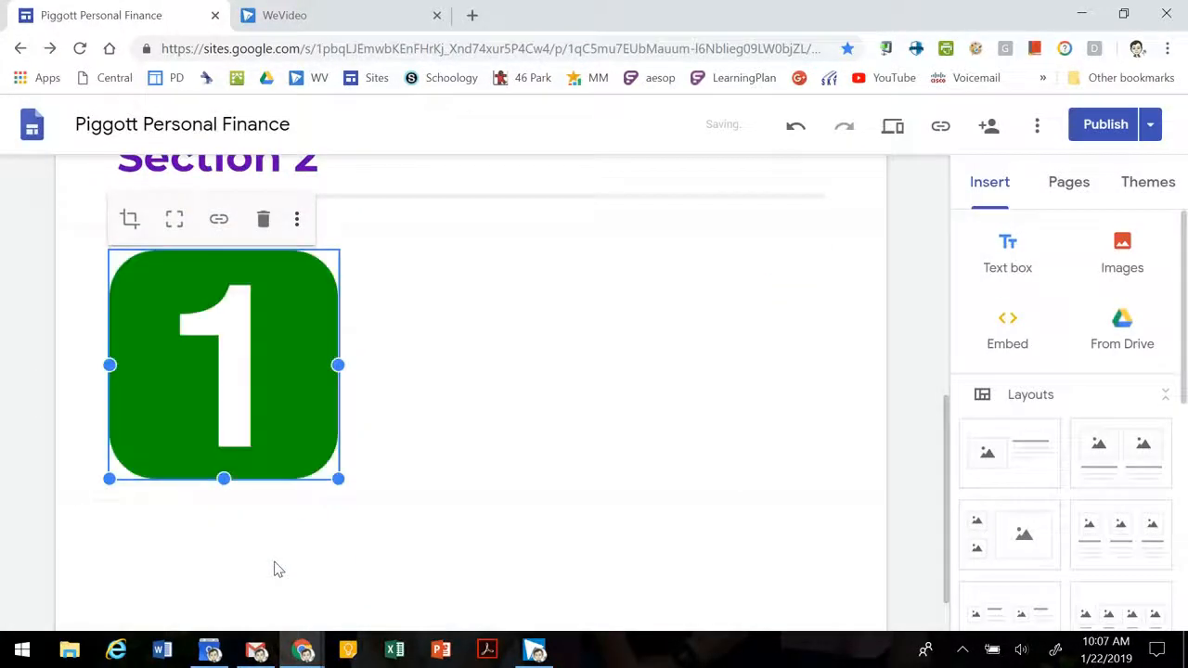
# Move the green number 1 image beside the Section 1 title and narrow the title's box to about half the section width
pyautogui.scroll(3, 444, 570)
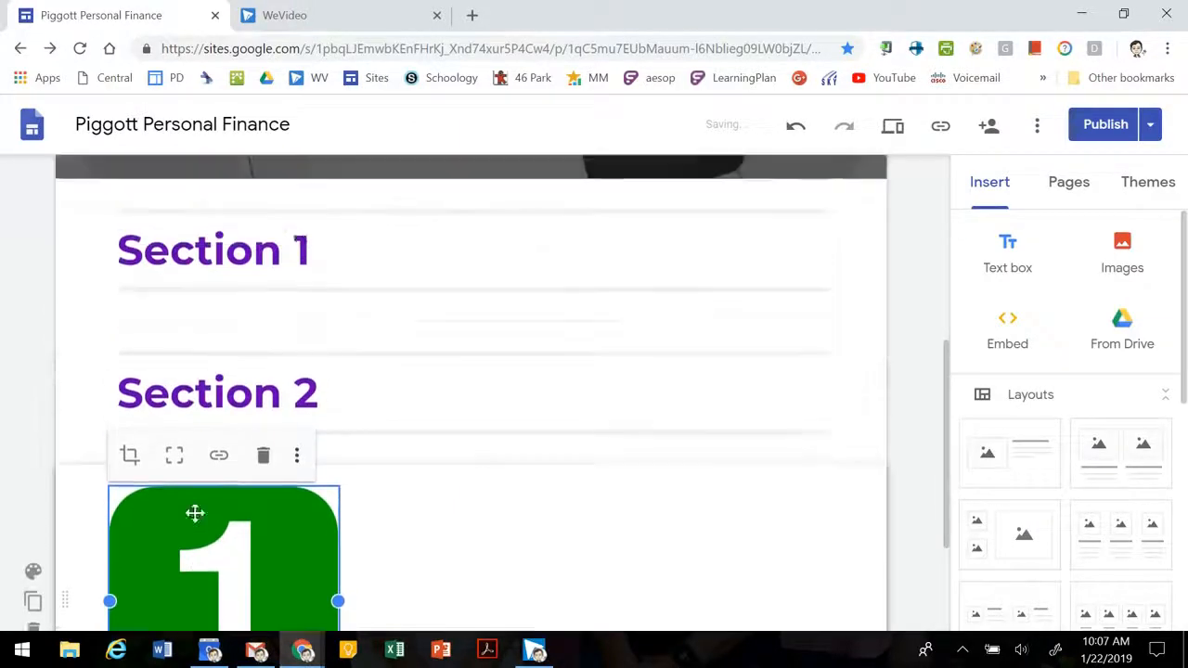
pyautogui.moveTo(226, 560); pyautogui.dragTo(842, 253)
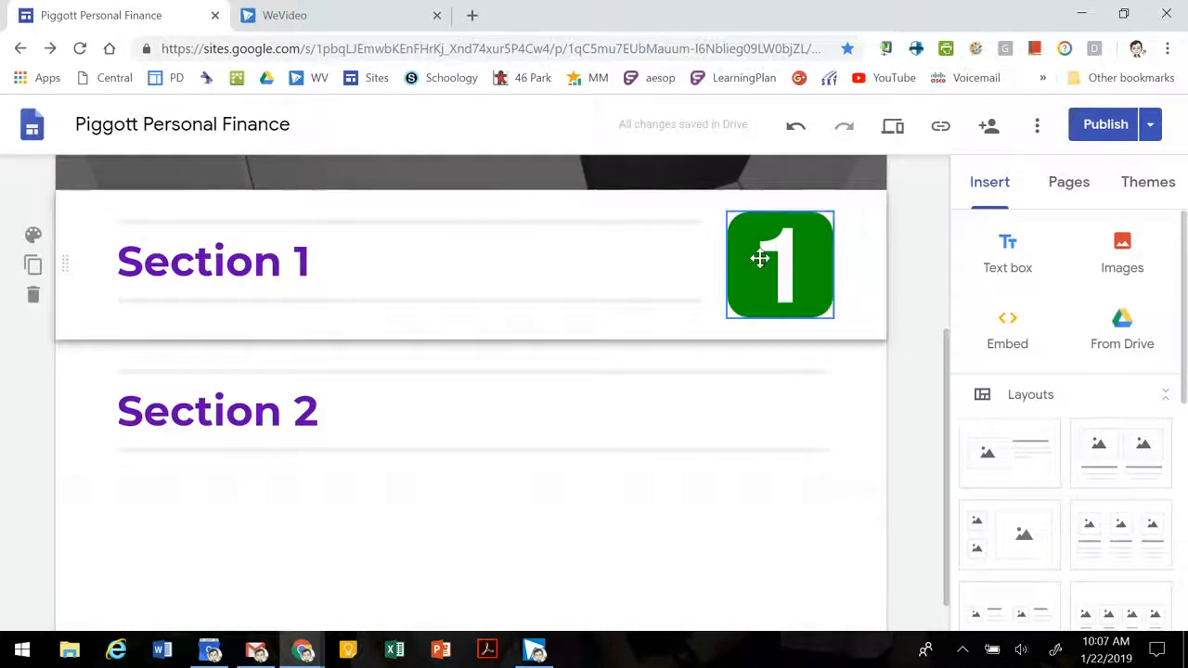
pyautogui.moveTo(706, 264); pyautogui.dragTo(464, 262)
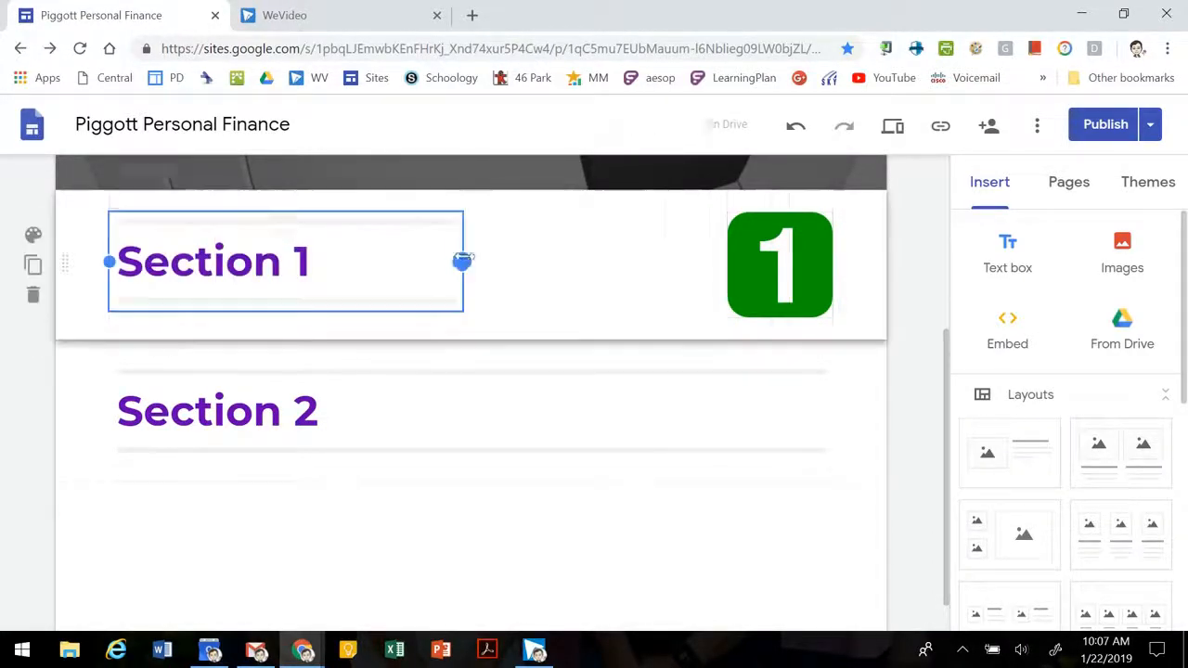
# Enlarge the number 1 image to about half the section width and preview the page
pyautogui.click(759, 264)
pyautogui.moveTo(723, 331); pyautogui.dragTo(480, 548)
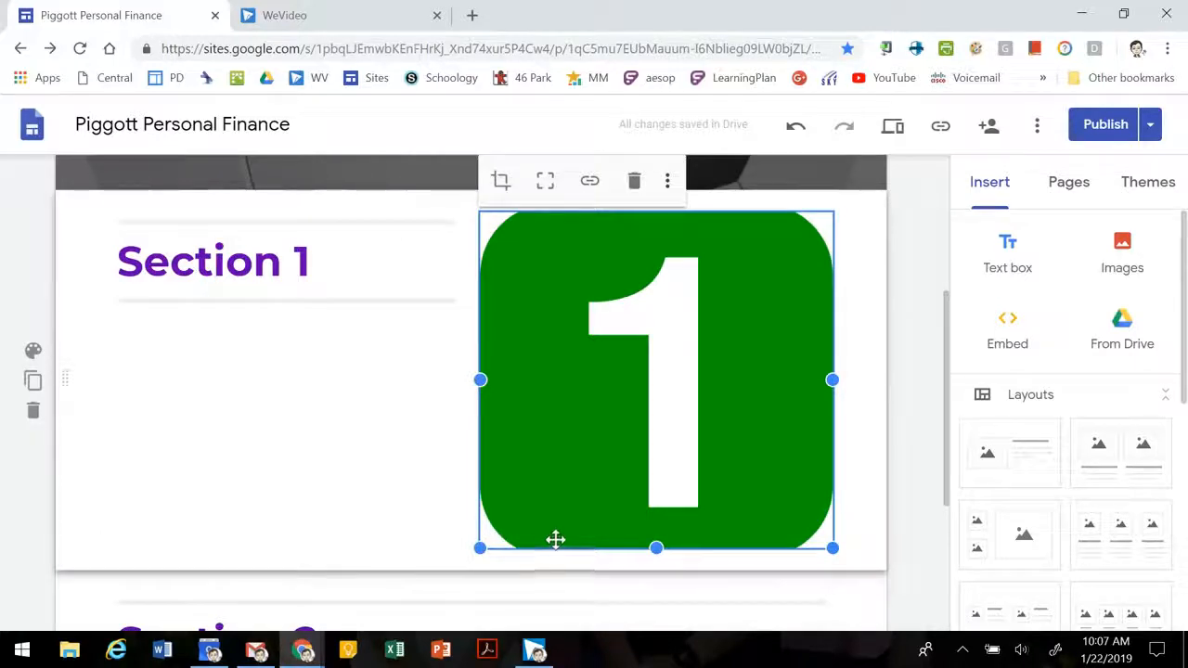
pyautogui.click(893, 132)
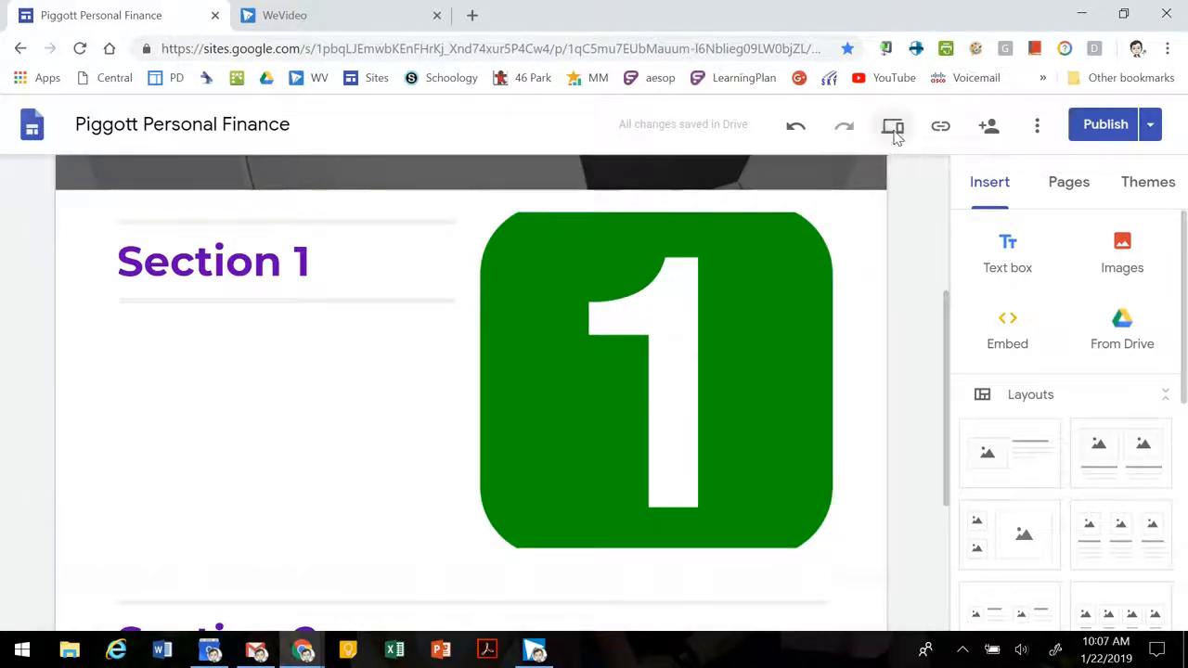
pyautogui.scroll(-4, 828, 321)
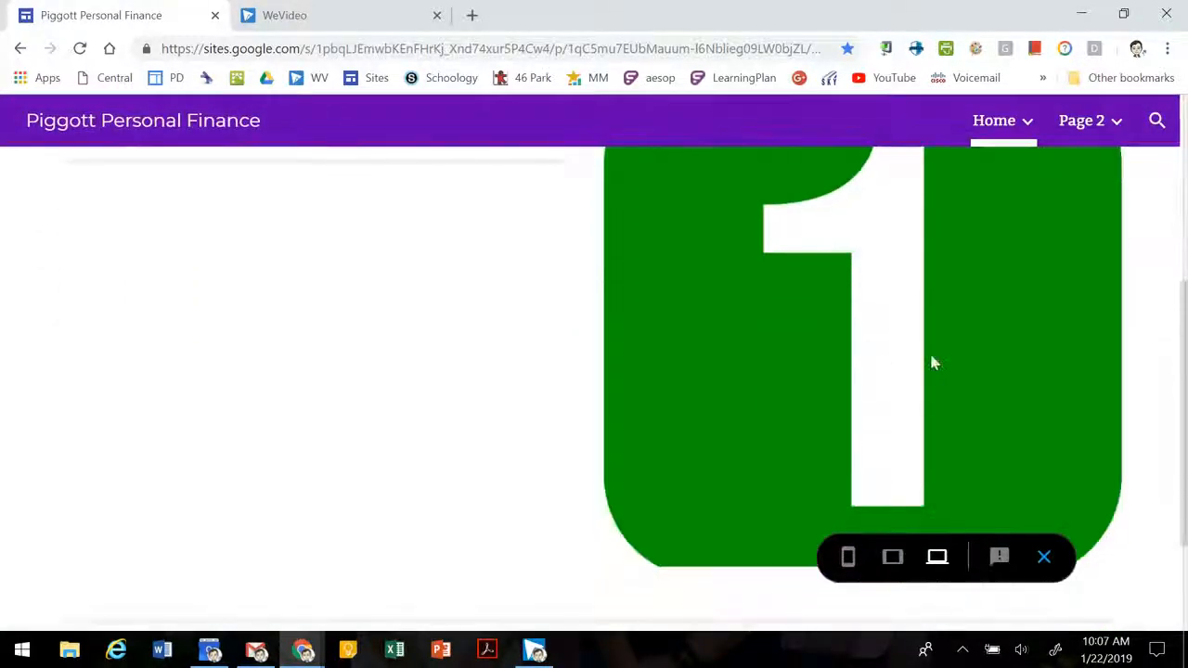
pyautogui.scroll(3, 580, 406)
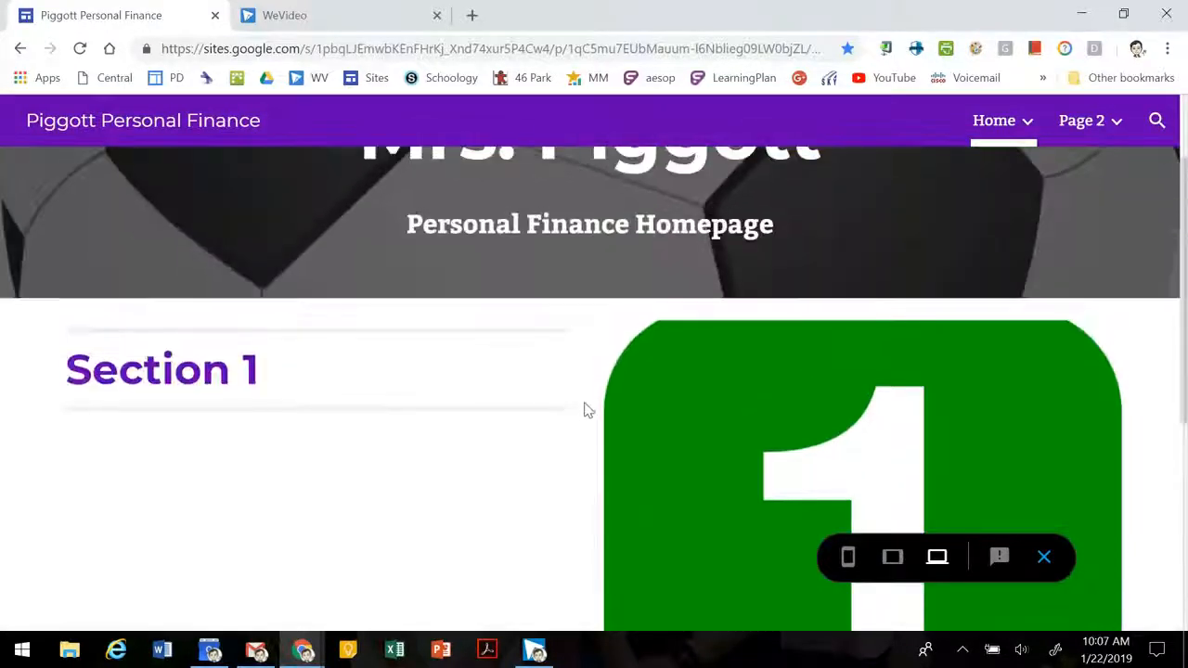
pyautogui.click(1044, 558)
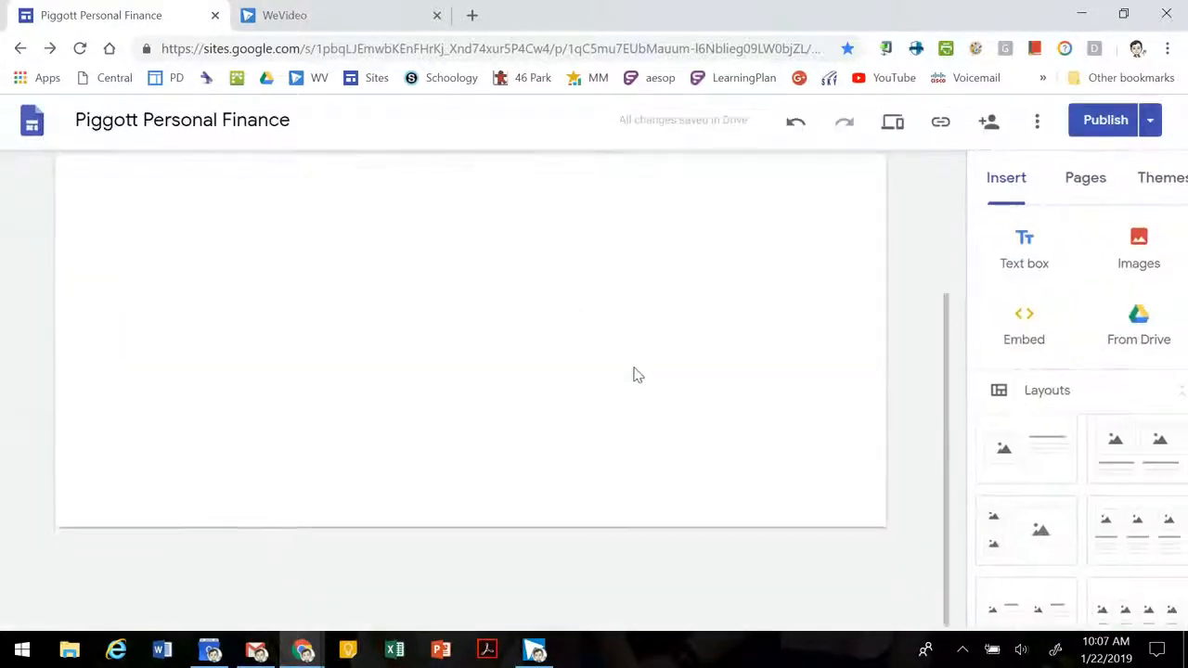
# Shrink the number 1 image to about a quarter of the section width and widen the Section 1 title's box up to it
pyautogui.click(588, 394)
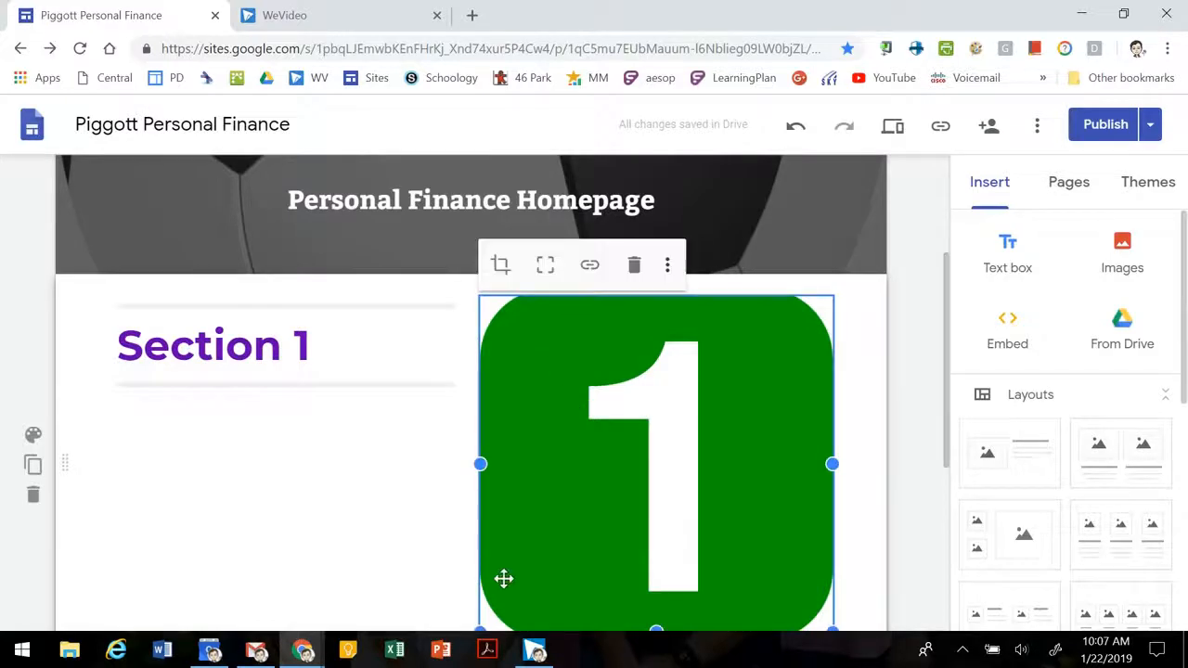
pyautogui.scroll(-2, 495, 578)
pyautogui.moveTo(477, 507); pyautogui.dragTo(603, 417)
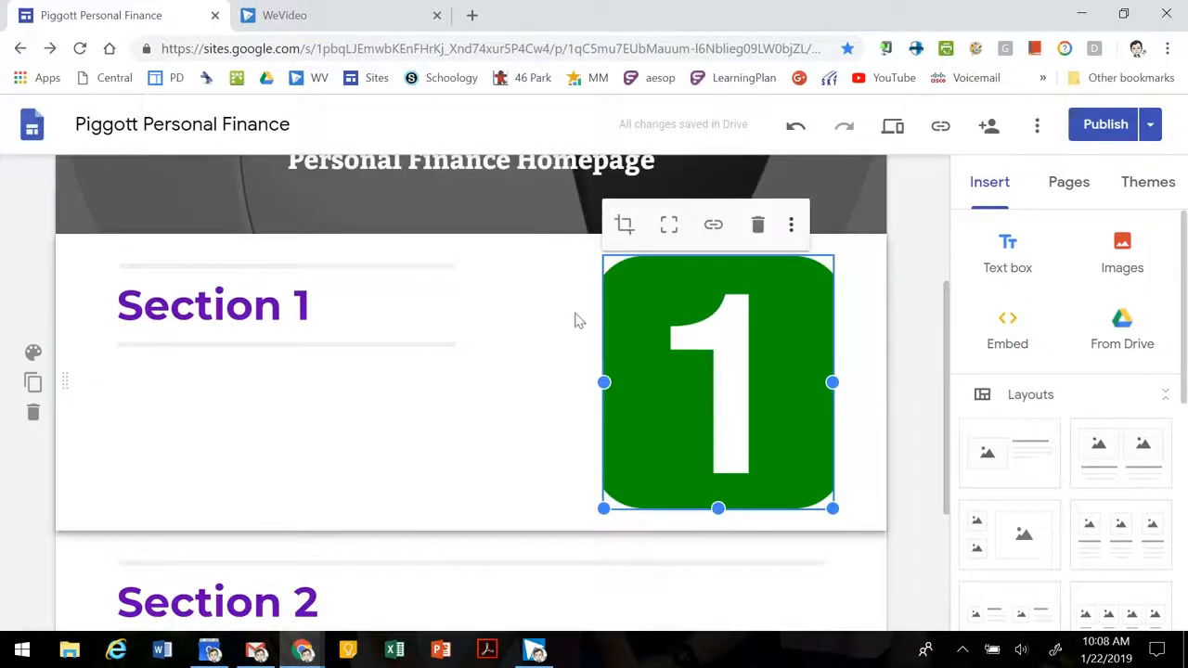
pyautogui.moveTo(599, 509); pyautogui.dragTo(661, 442)
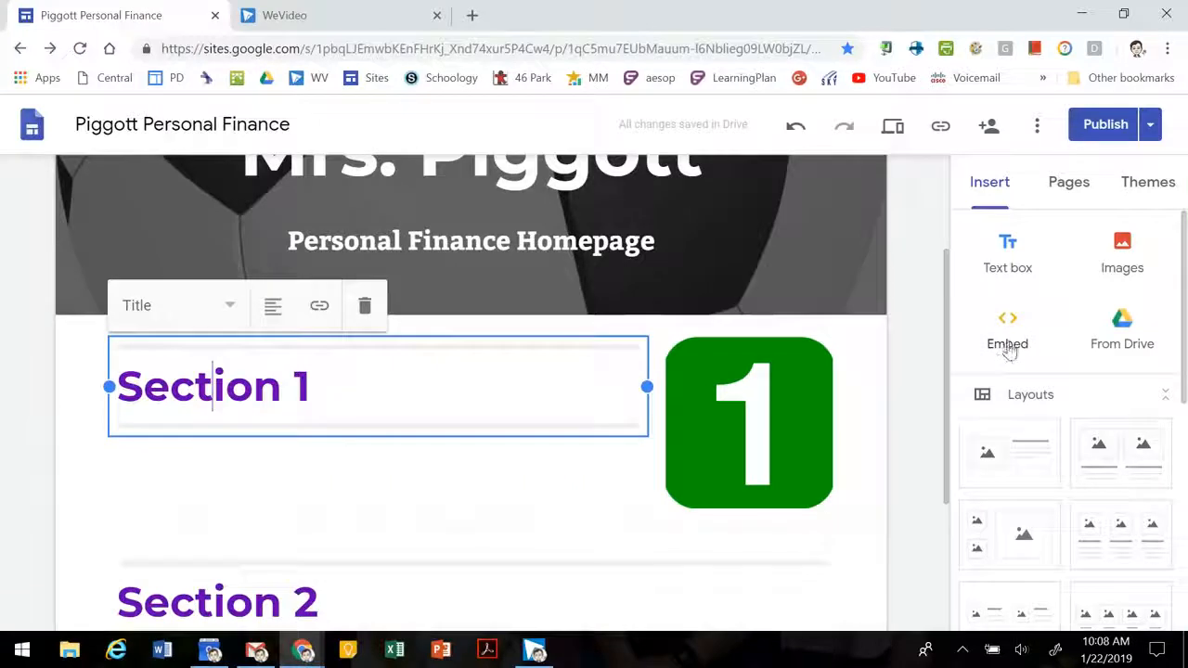
# Look at the options for embedding web content by URL or by code, without inserting anything
pyautogui.click(1011, 346)
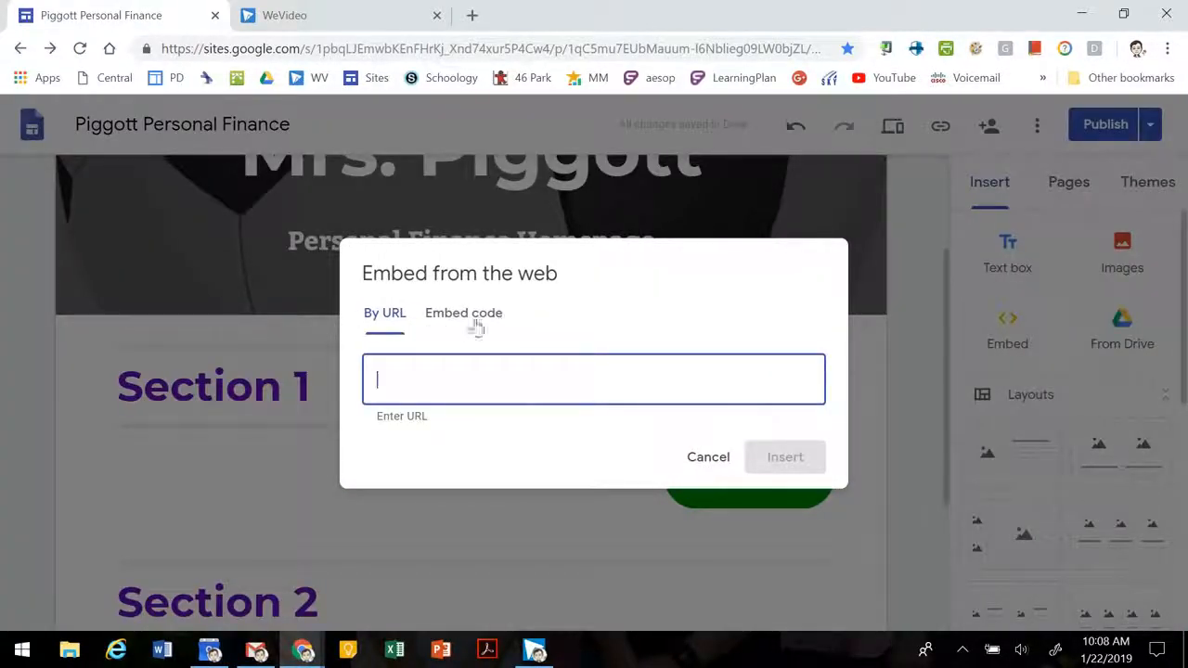
pyautogui.click(708, 456)
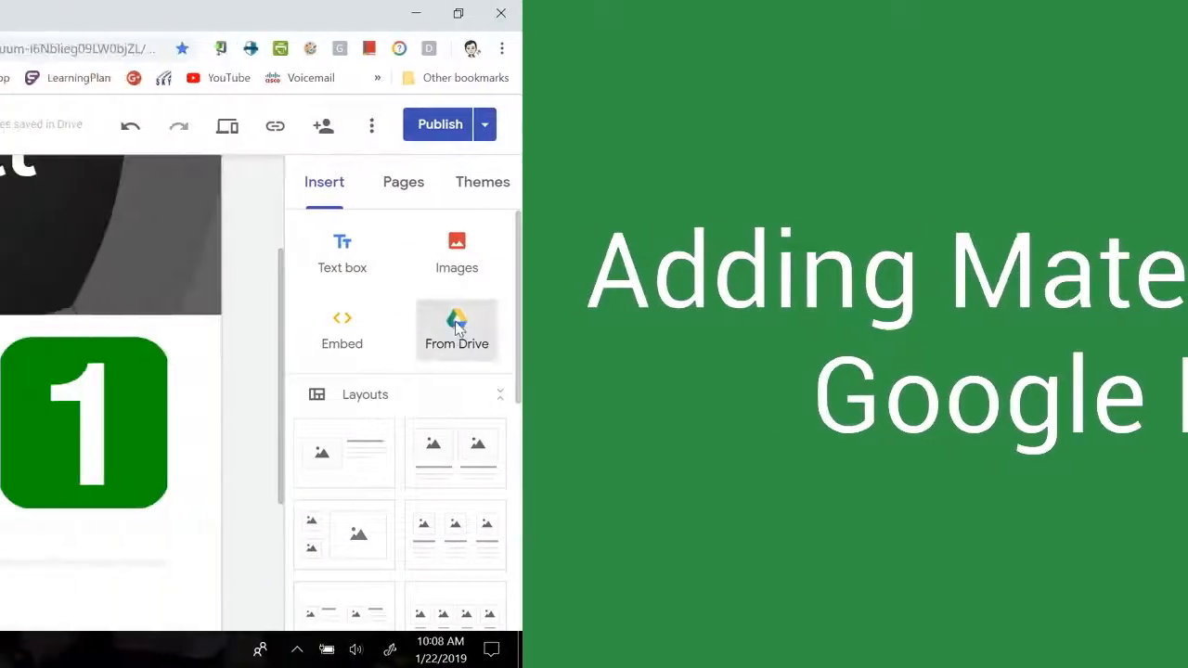
# Insert the Breakout Box Game Planning Guide document from My Drive into the Home page
pyautogui.click(1123, 324)
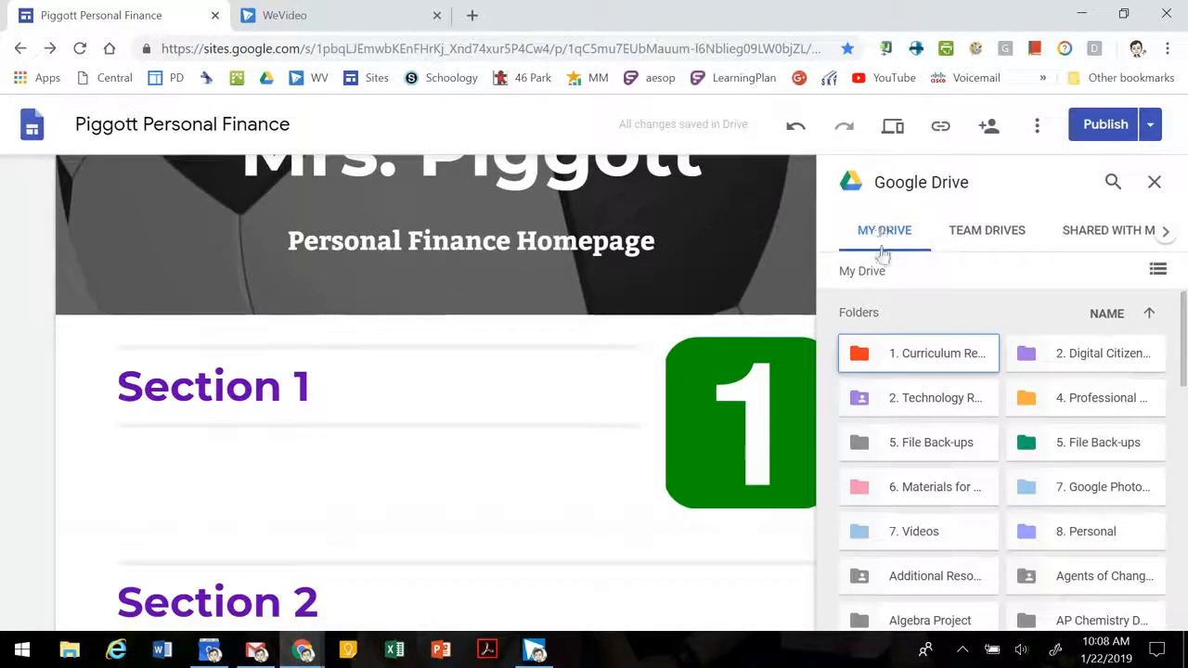
pyautogui.scroll(-15, 918, 340)
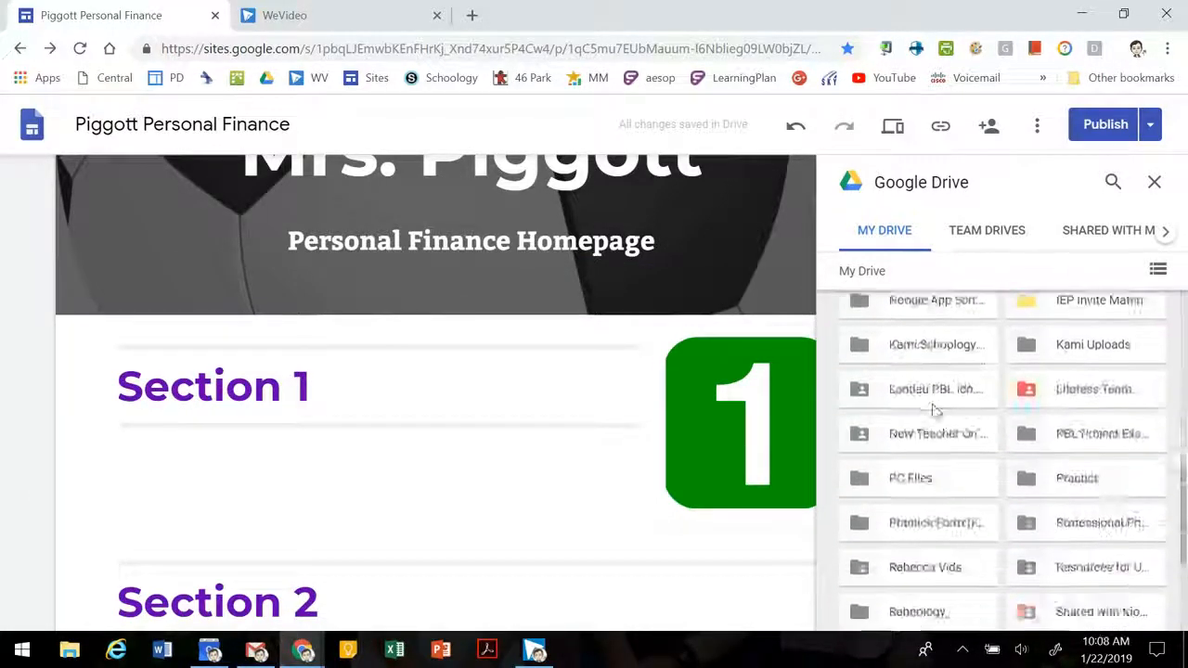
pyautogui.scroll(15, 951, 464)
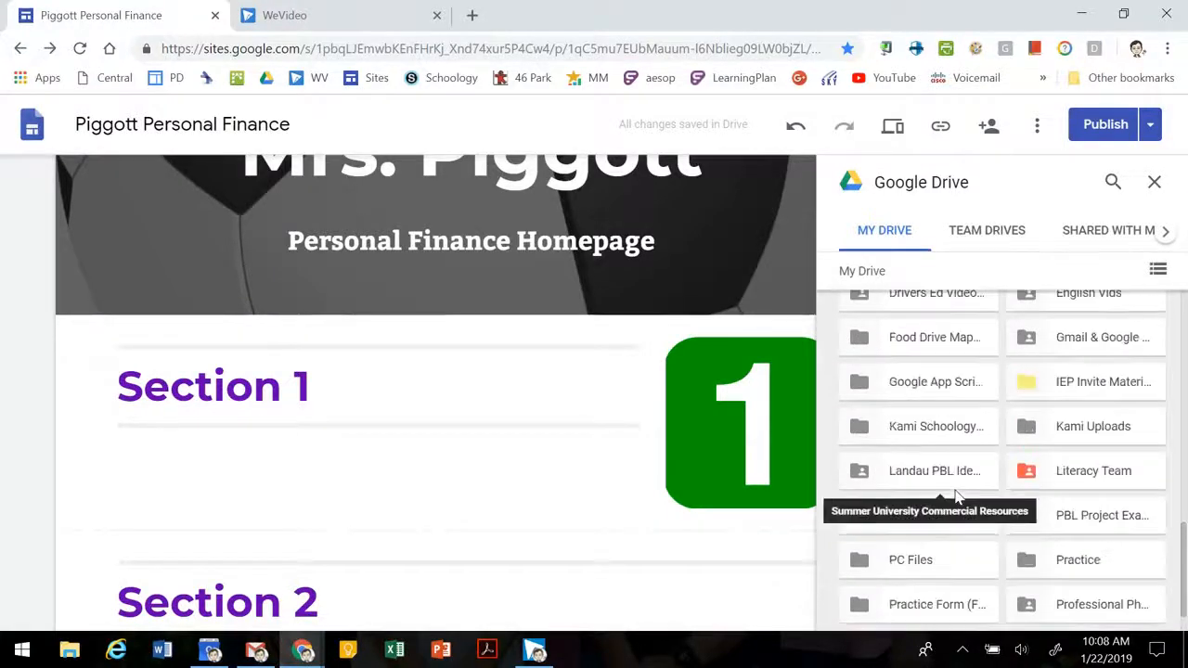
pyautogui.scroll(-10, 959, 489)
pyautogui.scroll(-5, 959, 490)
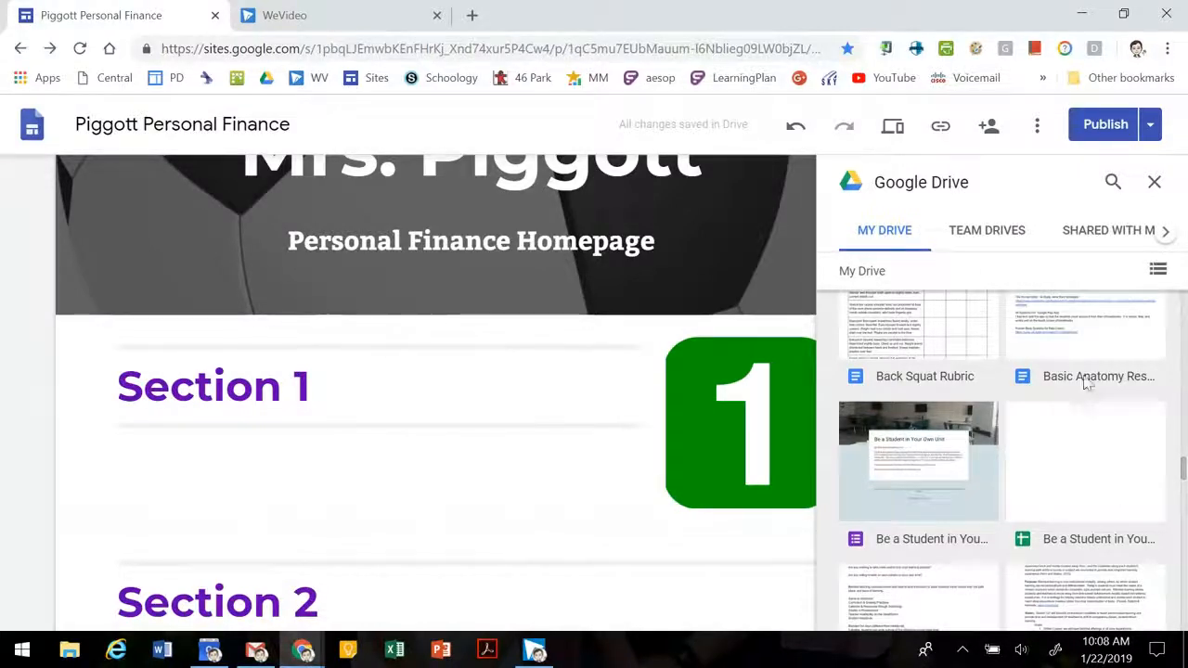
pyautogui.scroll(-5, 1008, 472)
pyautogui.click(1119, 384)
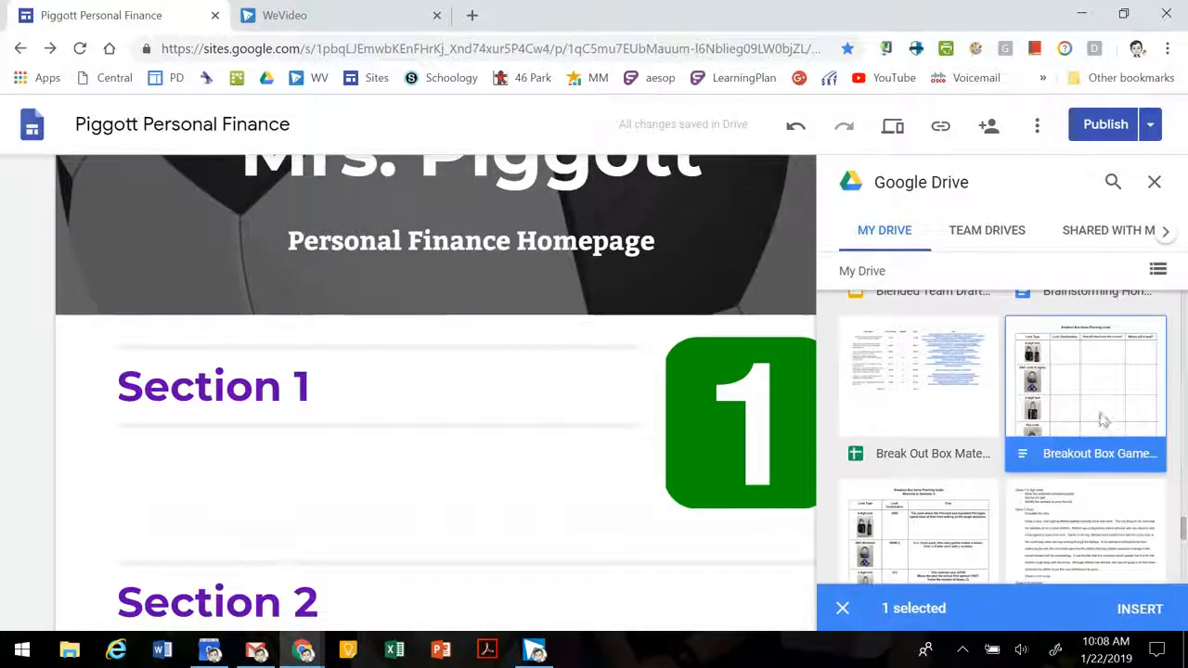
pyautogui.click(1137, 609)
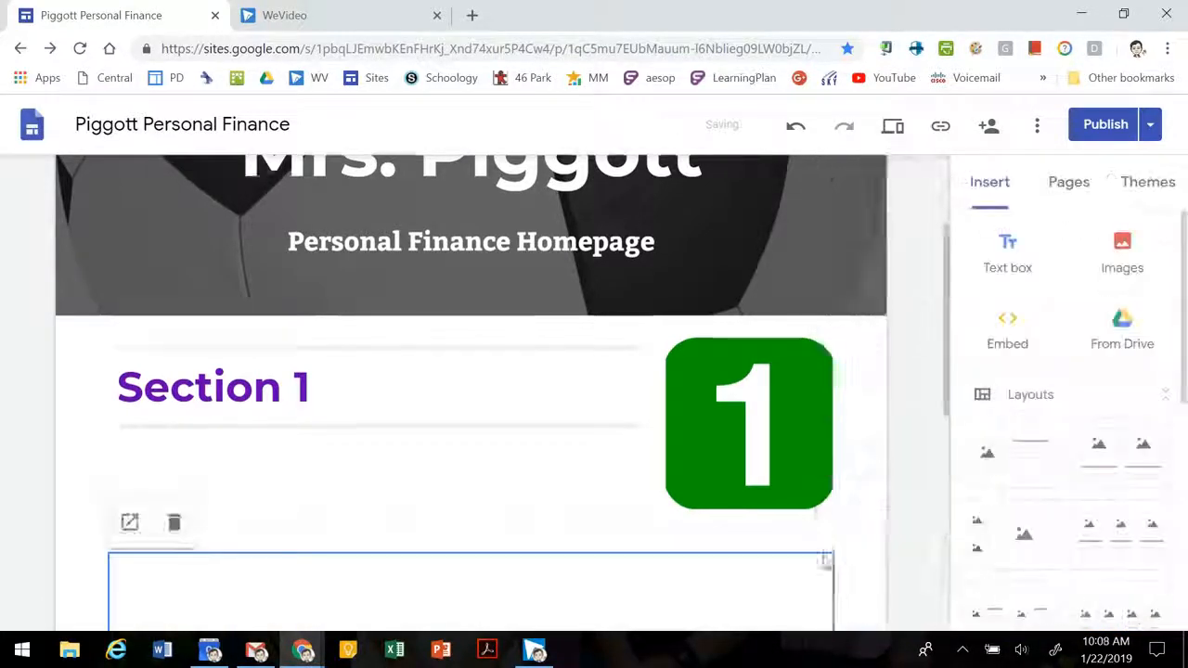
# Shrink the embedded planning guide to about half the section width and reduce its height
pyautogui.moveTo(823, 494); pyautogui.dragTo(461, 427)
pyautogui.moveTo(455, 502); pyautogui.dragTo(461, 445)
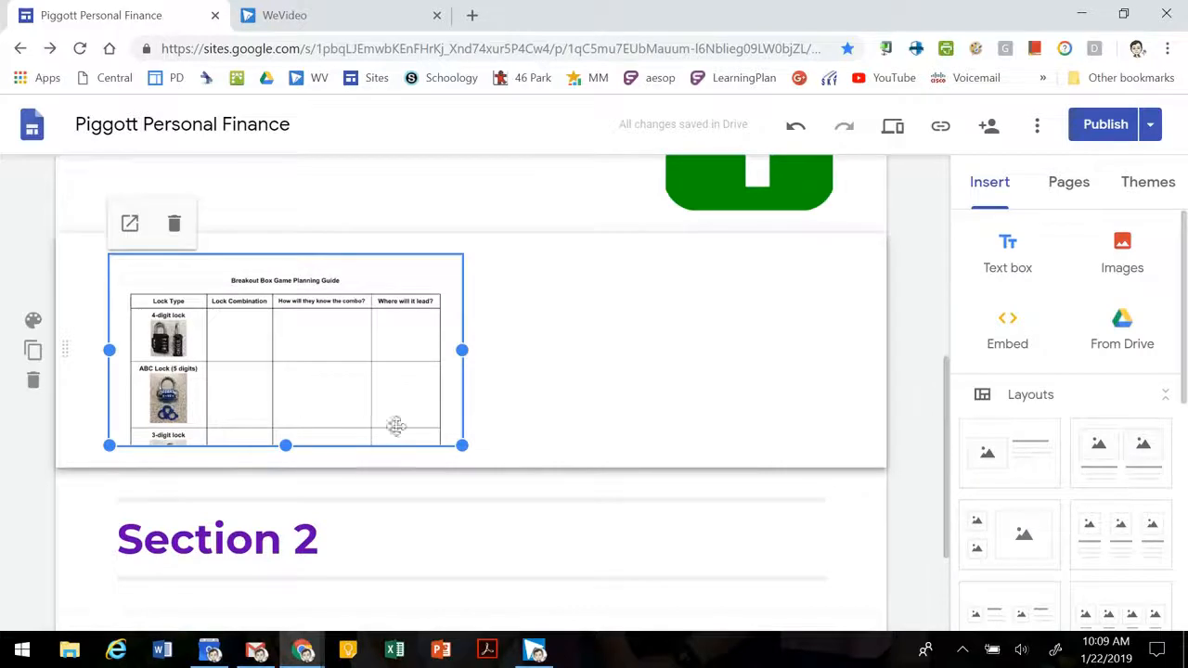
pyautogui.click(261, 341)
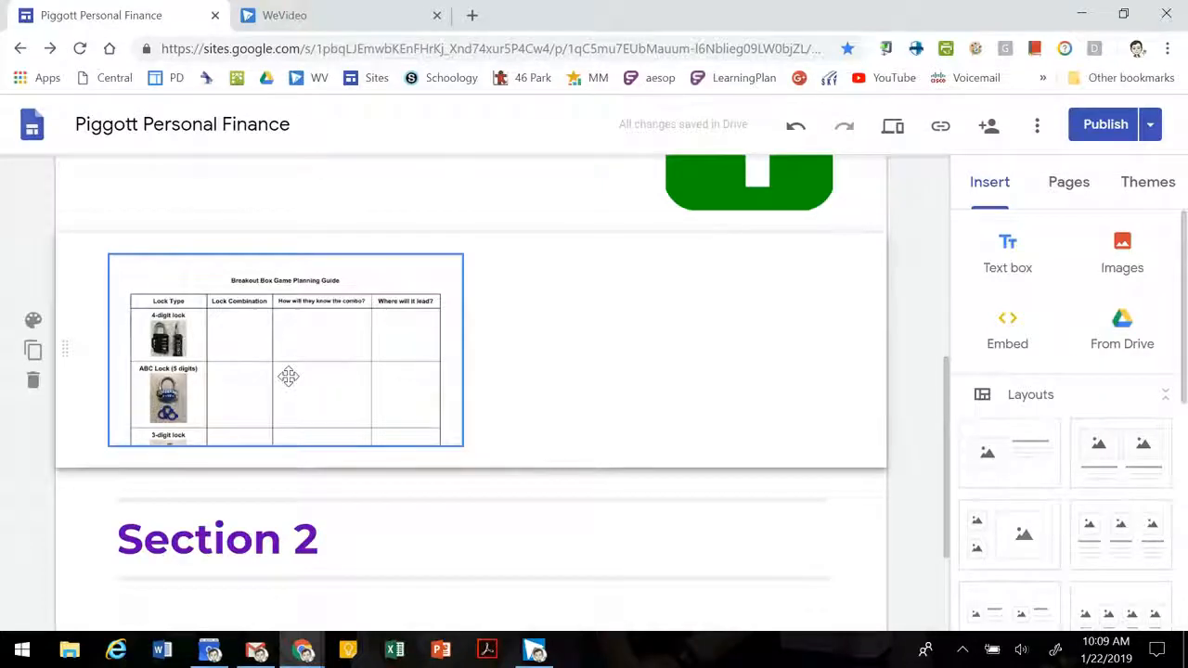
# Preview the site and read through the embedded planning guide from beginning to end
pyautogui.scroll(-1, 288, 375)
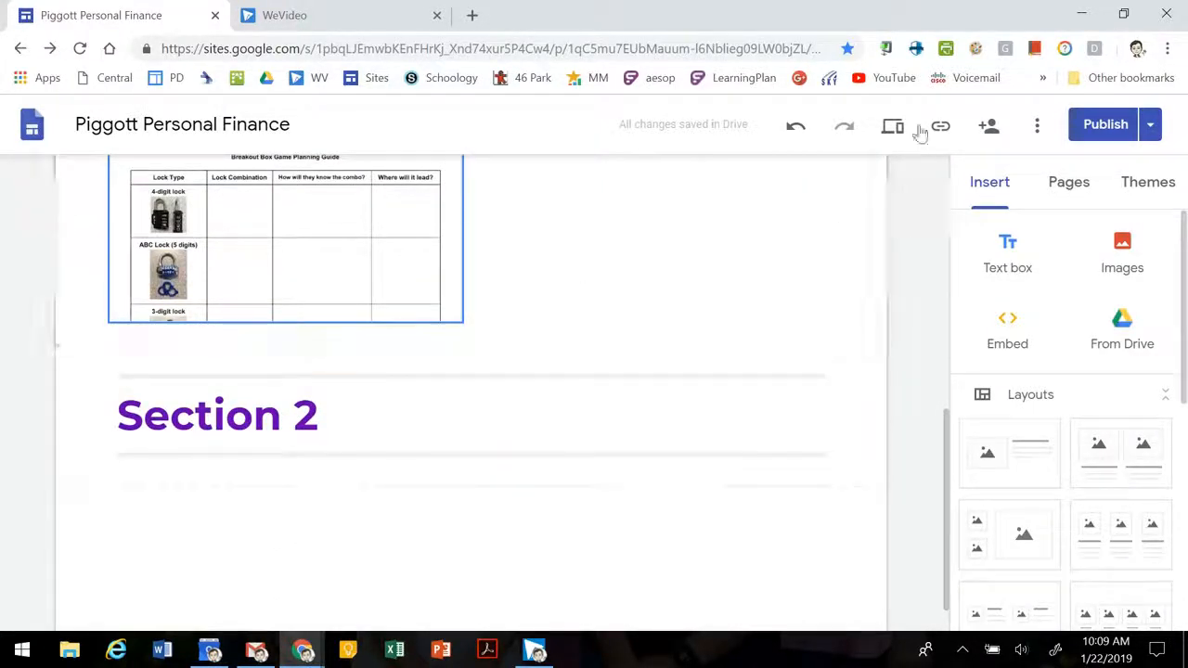
pyautogui.click(891, 130)
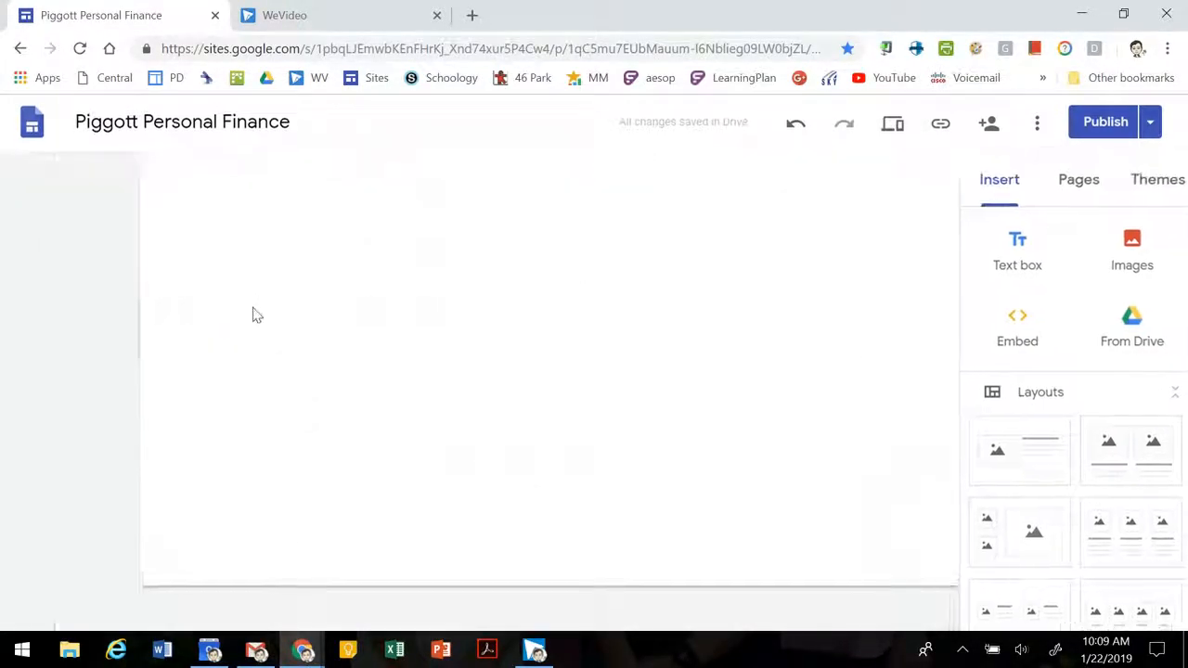
pyautogui.scroll(-5, 295, 473)
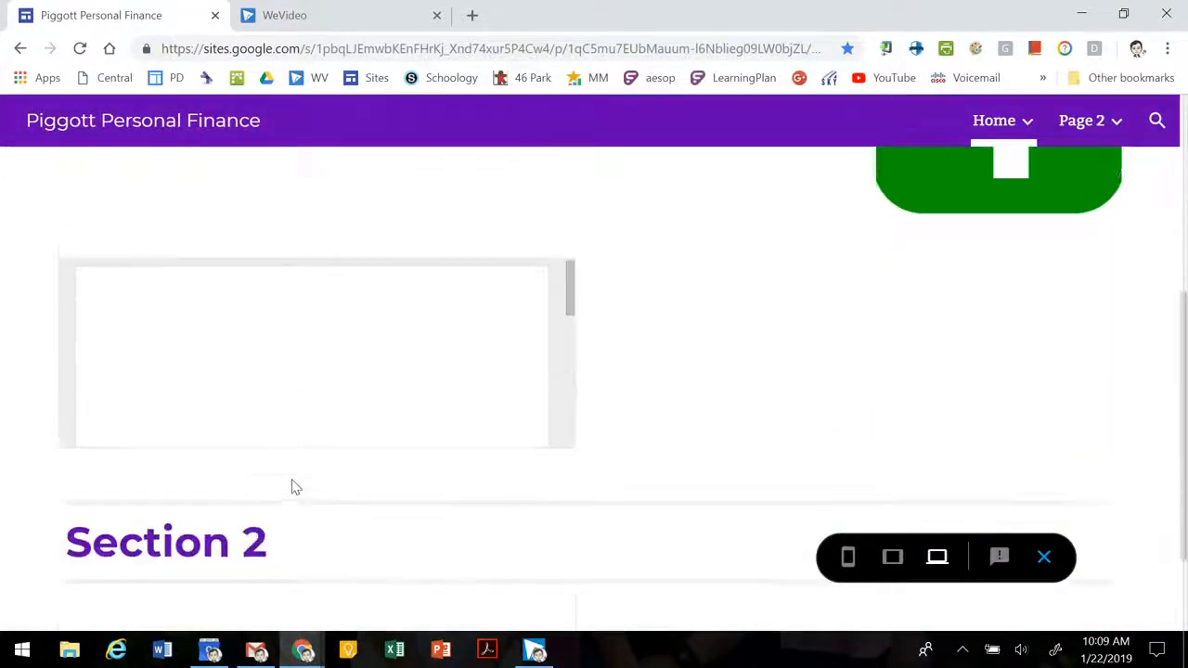
pyautogui.scroll(-10, 324, 330)
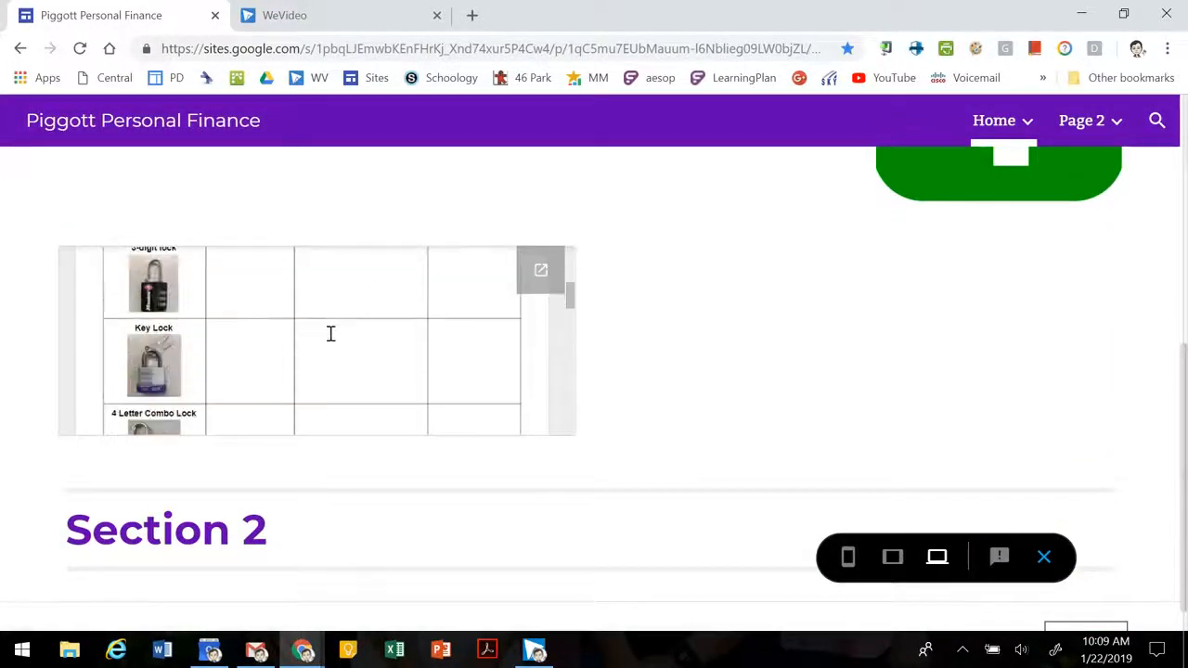
pyautogui.scroll(-5, 321, 347)
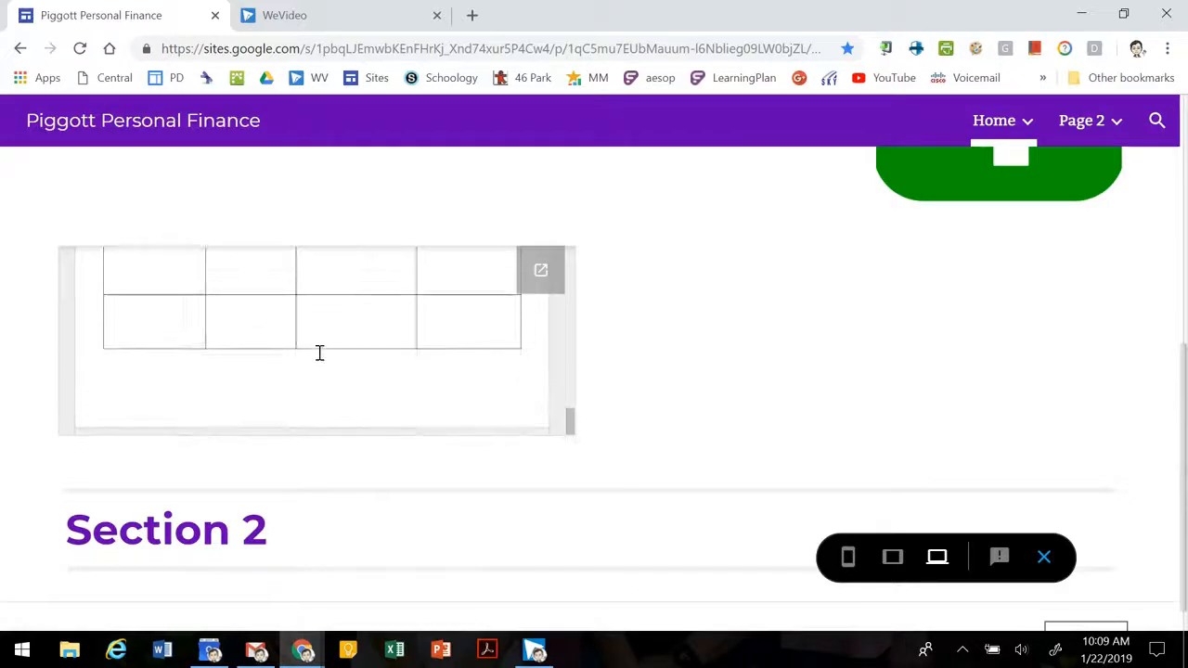
pyautogui.scroll(15, 319, 353)
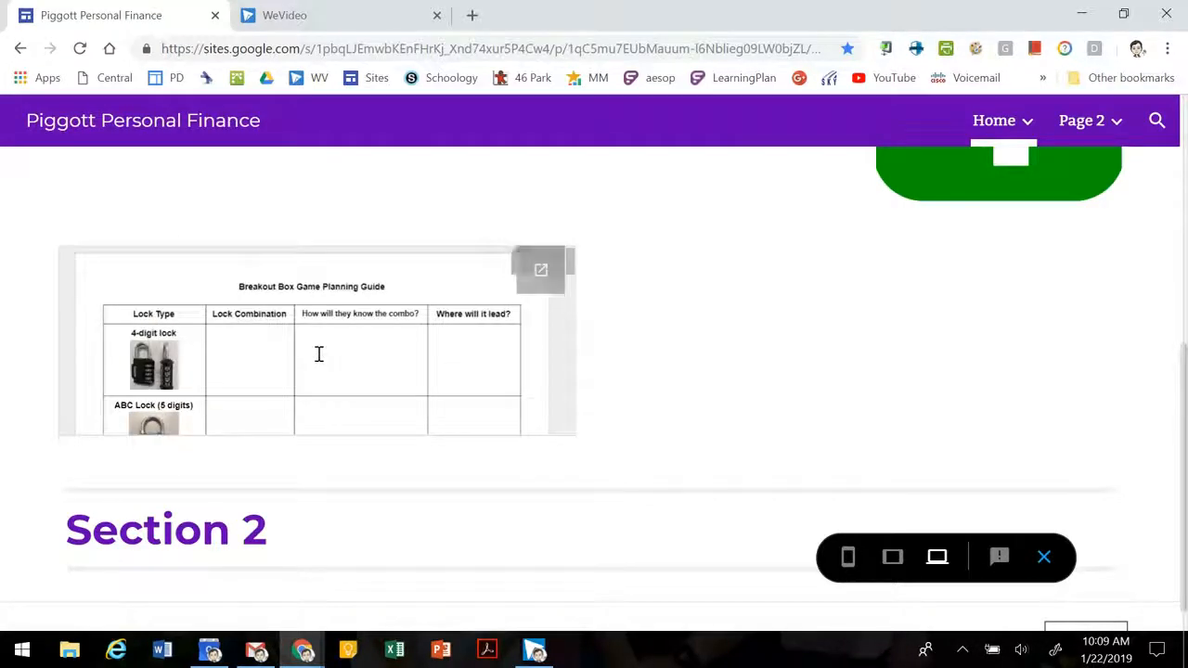
pyautogui.click(1044, 557)
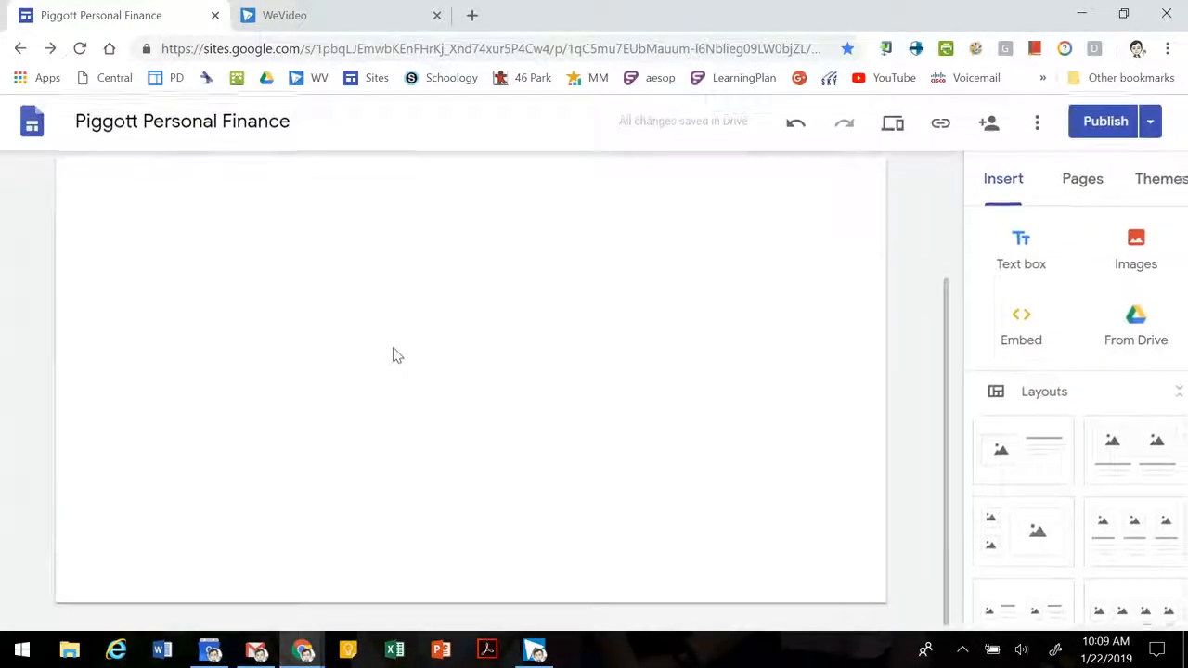
# Move the embedded planning guide into the Section 1 section, directly below its title and beside the number 1 image
pyautogui.scroll(5, 397, 354)
pyautogui.scroll(-3, 492, 453)
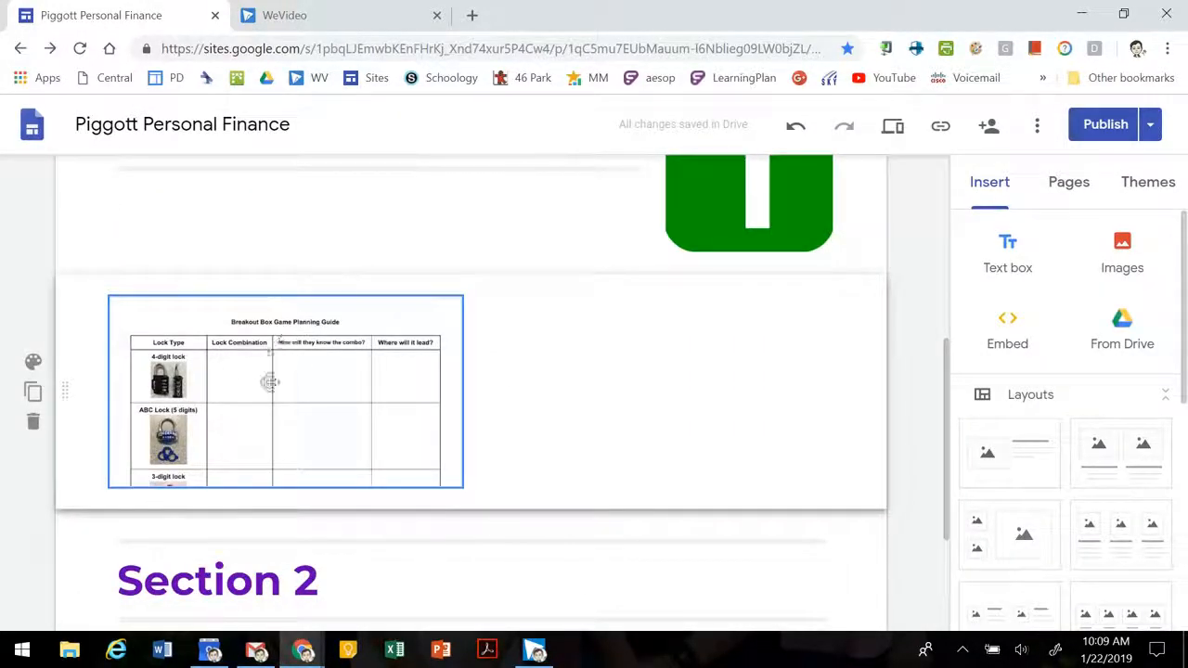
pyautogui.moveTo(277, 394); pyautogui.dragTo(231, 249)
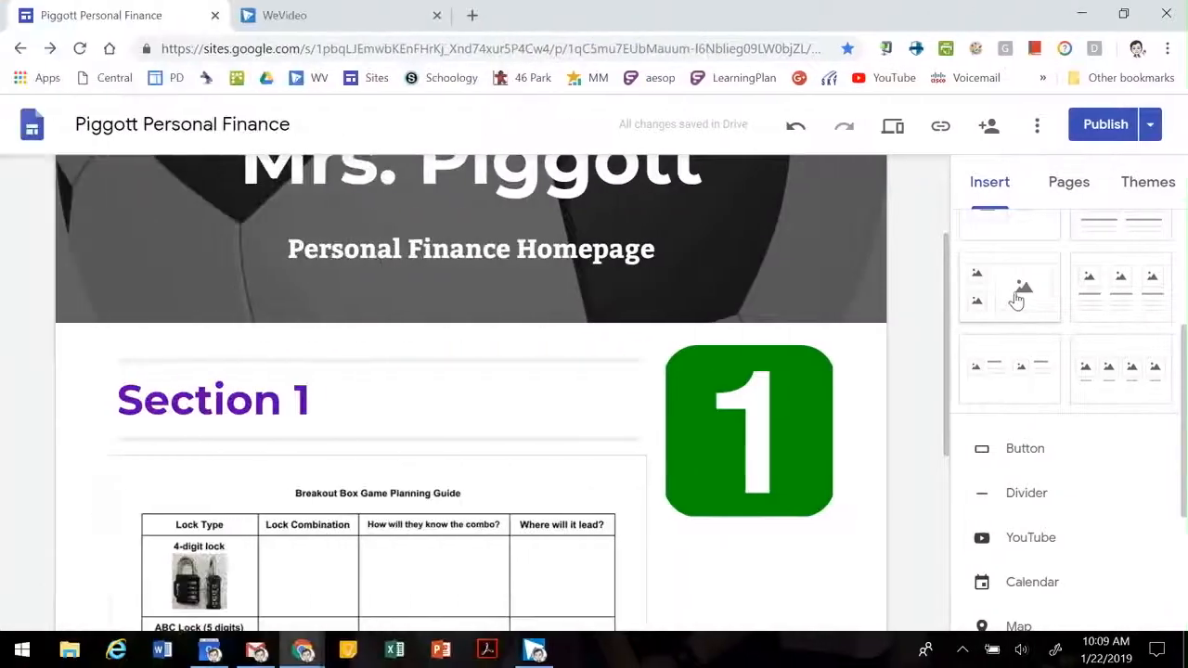
# Insert a layout with two small placeholders beside a large one below Section 2, and view the first placeholder's content options
pyautogui.click(1014, 296)
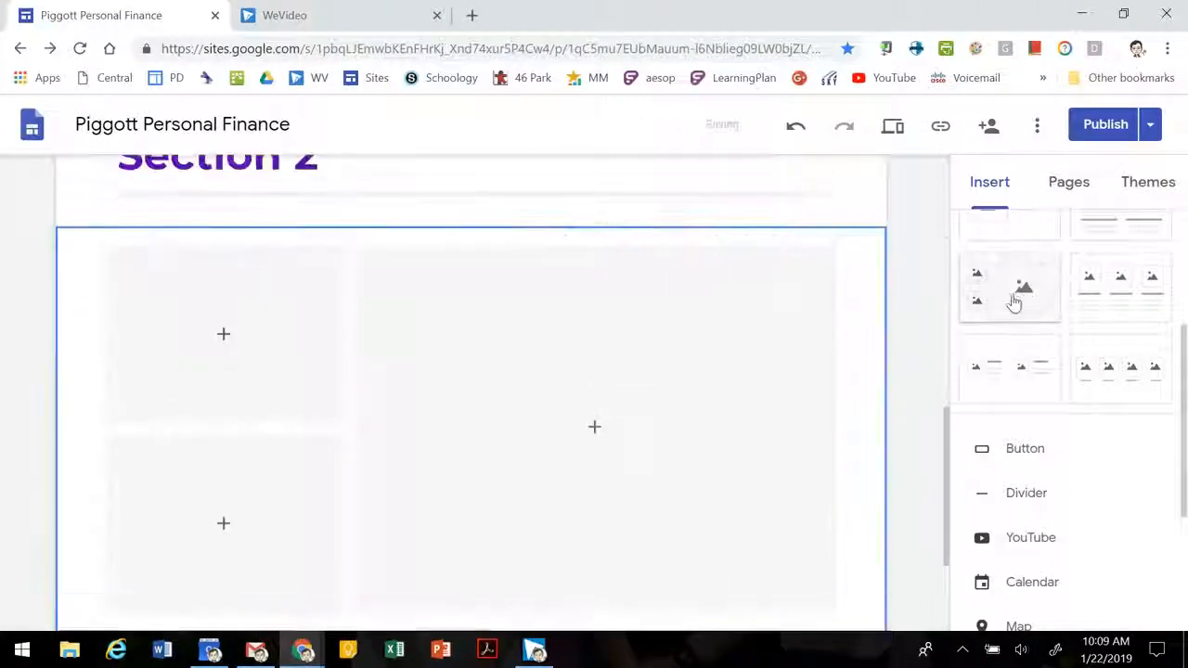
pyautogui.click(224, 337)
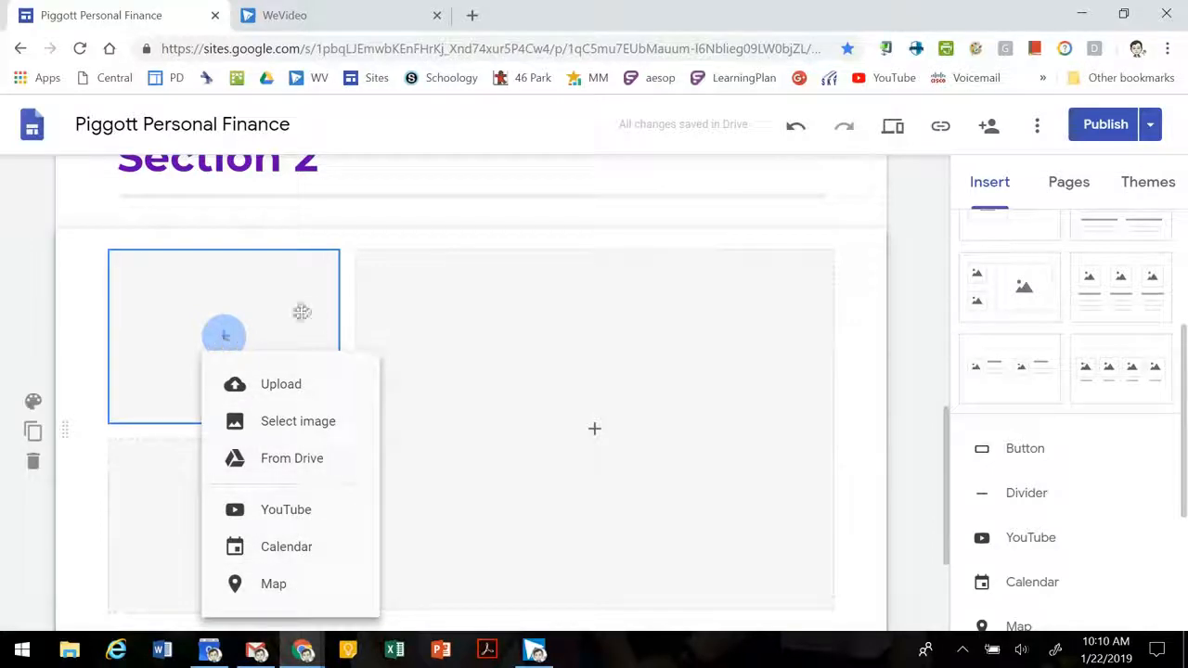
pyautogui.click(394, 314)
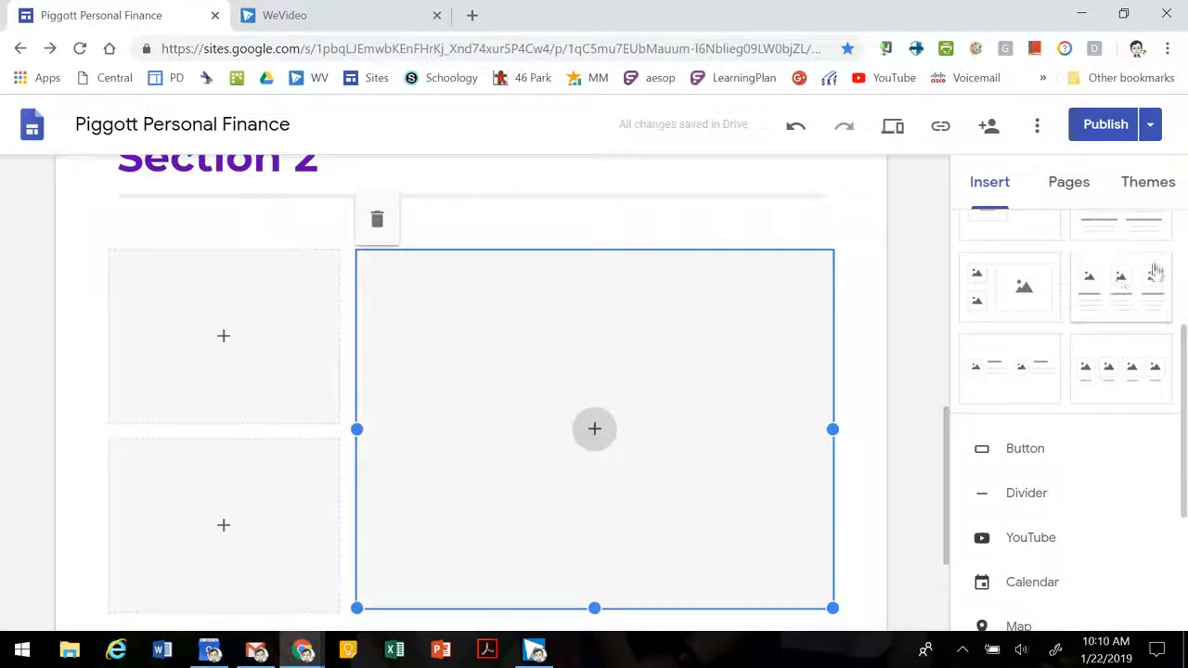
# Insert a three-column layout with image, heading and text placeholders, and check the editable text fields in each column
pyautogui.click(1131, 294)
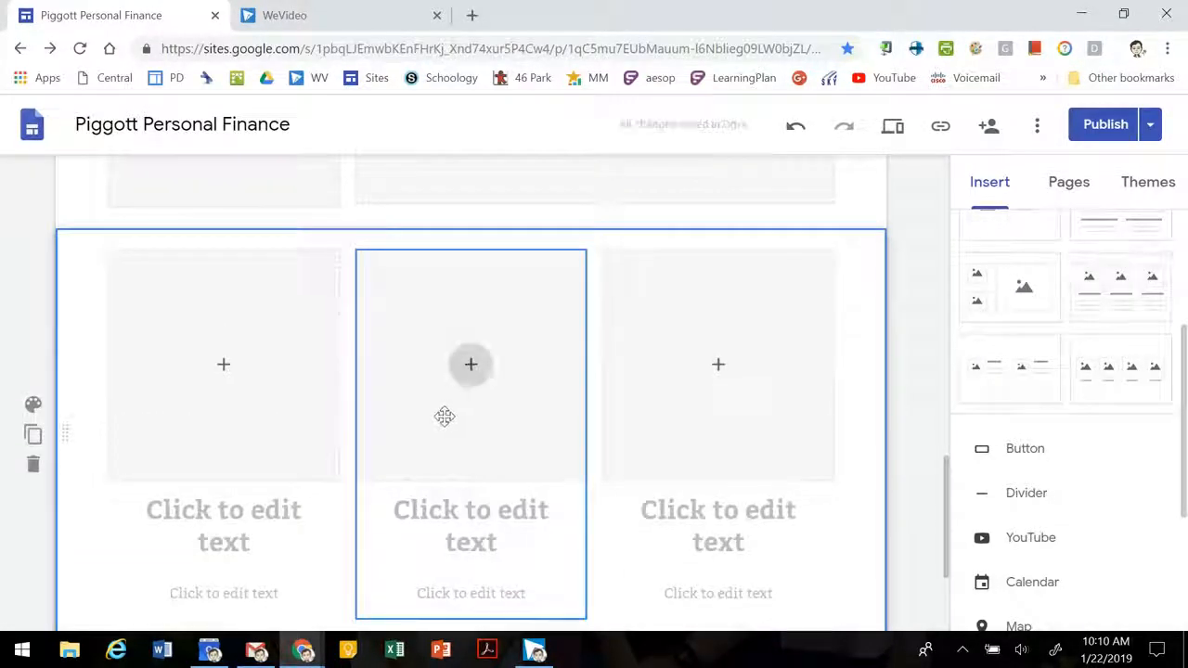
pyautogui.click(227, 521)
pyautogui.click(236, 571)
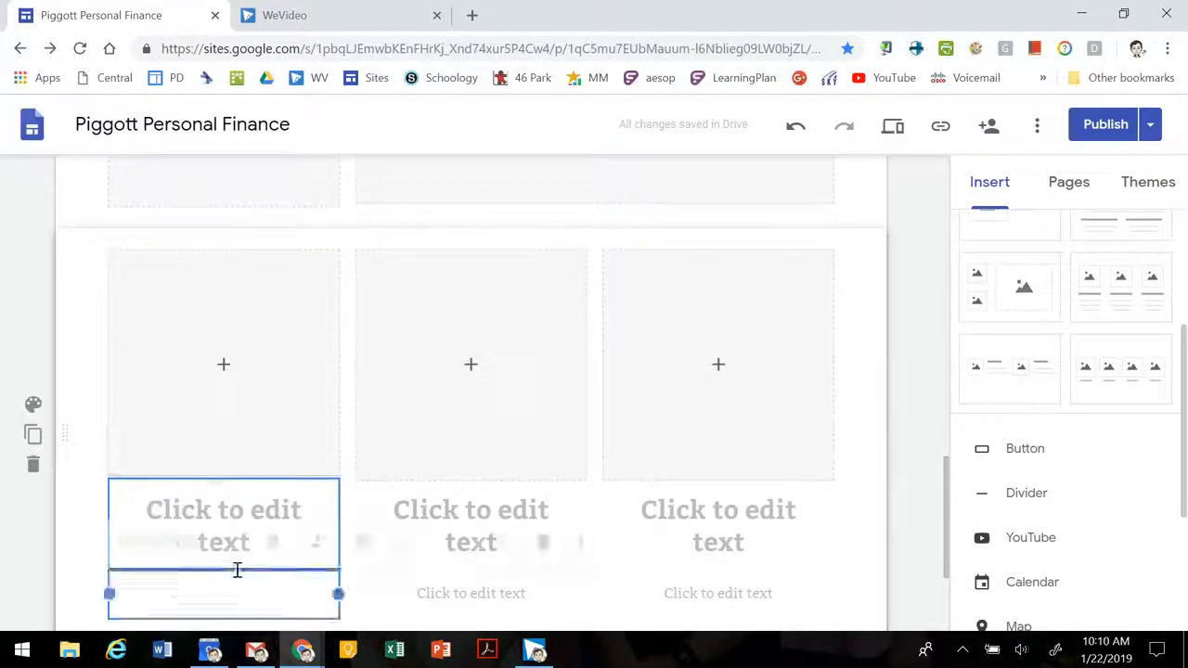
pyautogui.click(432, 535)
pyautogui.click(454, 565)
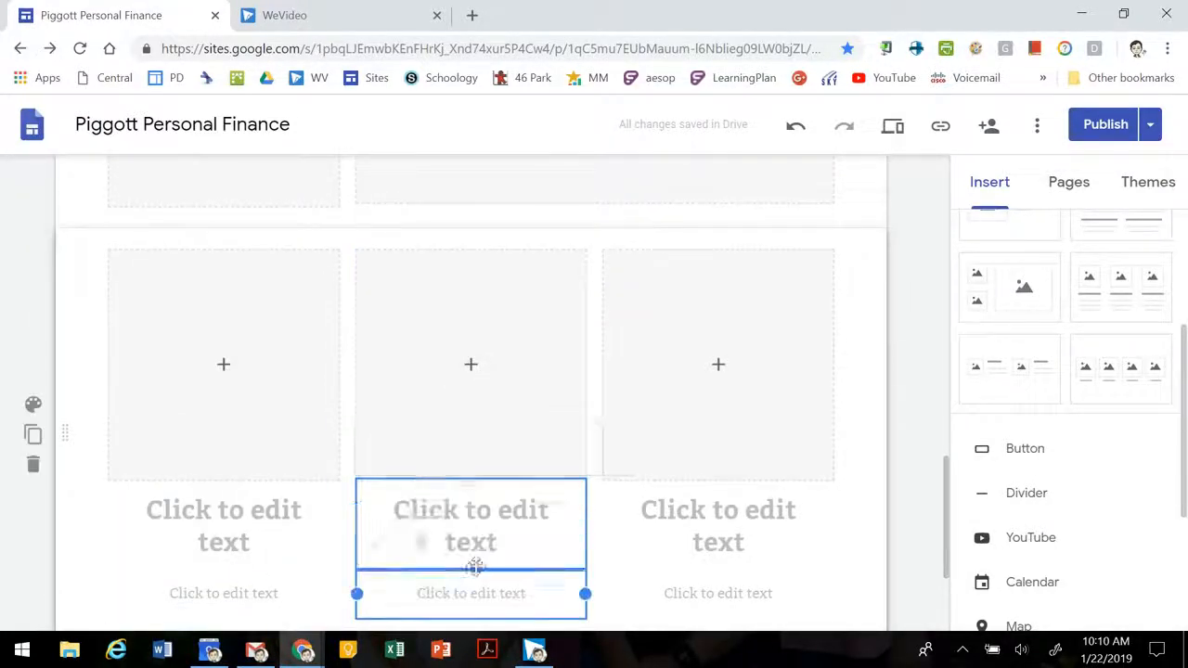
pyautogui.click(722, 533)
pyautogui.click(727, 570)
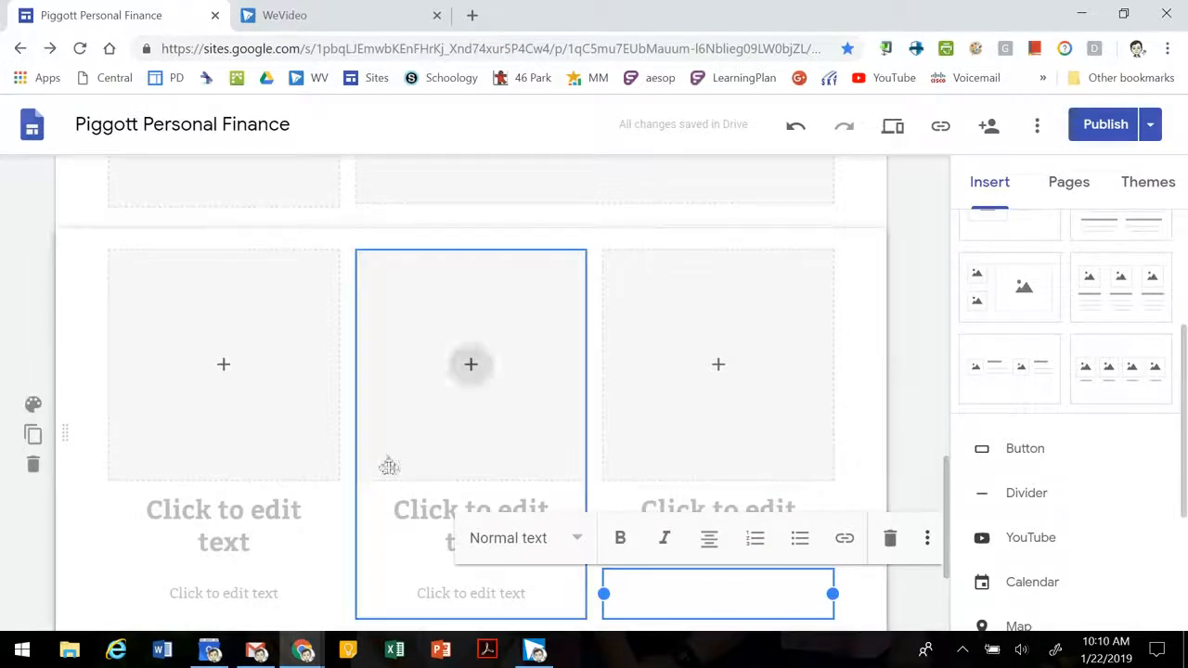
# Delete the heading placeholder from the first column and try to move the middle column onto the third
pyautogui.click(283, 518)
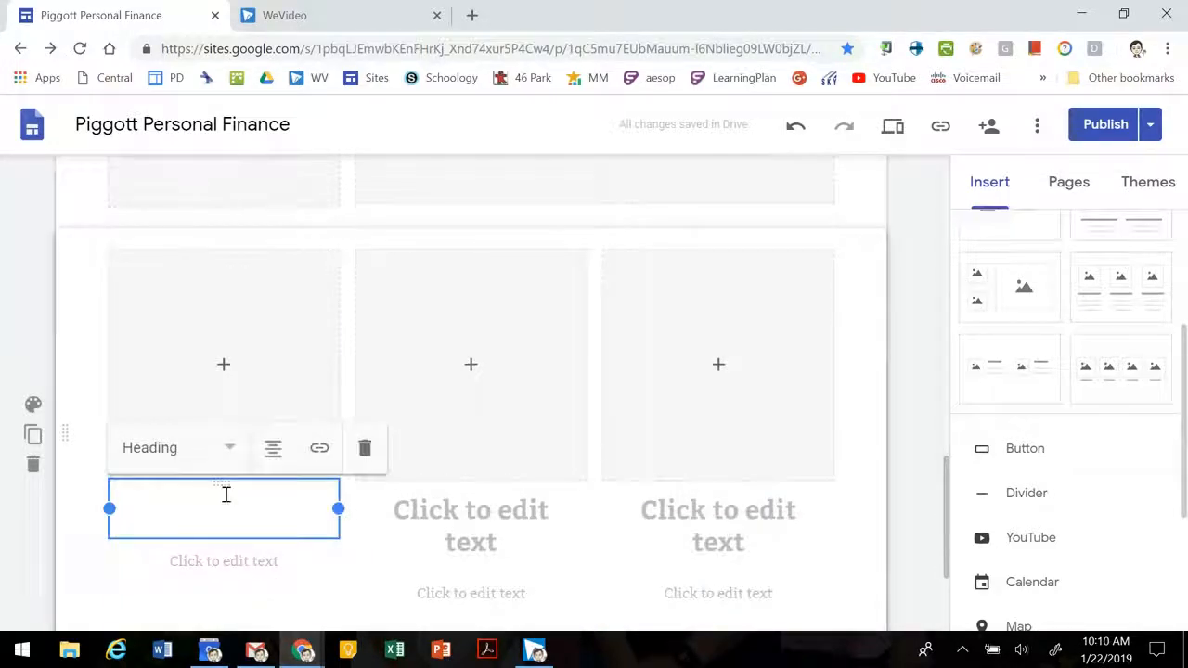
pyautogui.click(364, 450)
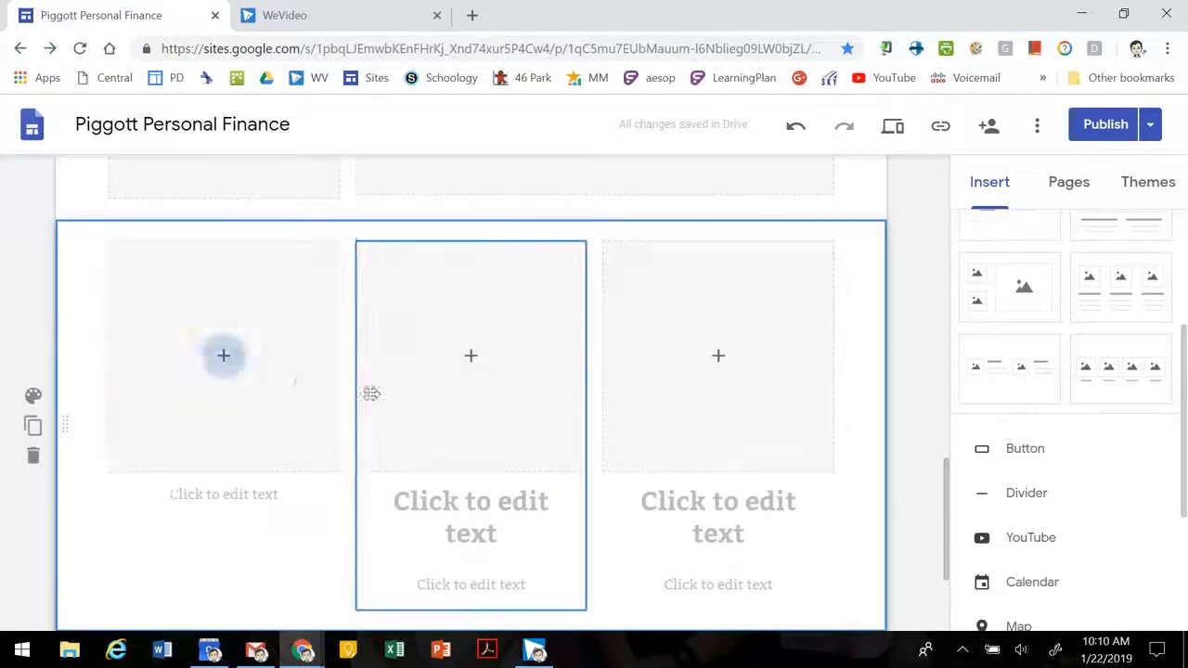
pyautogui.click(555, 292)
pyautogui.moveTo(528, 295); pyautogui.dragTo(807, 325)
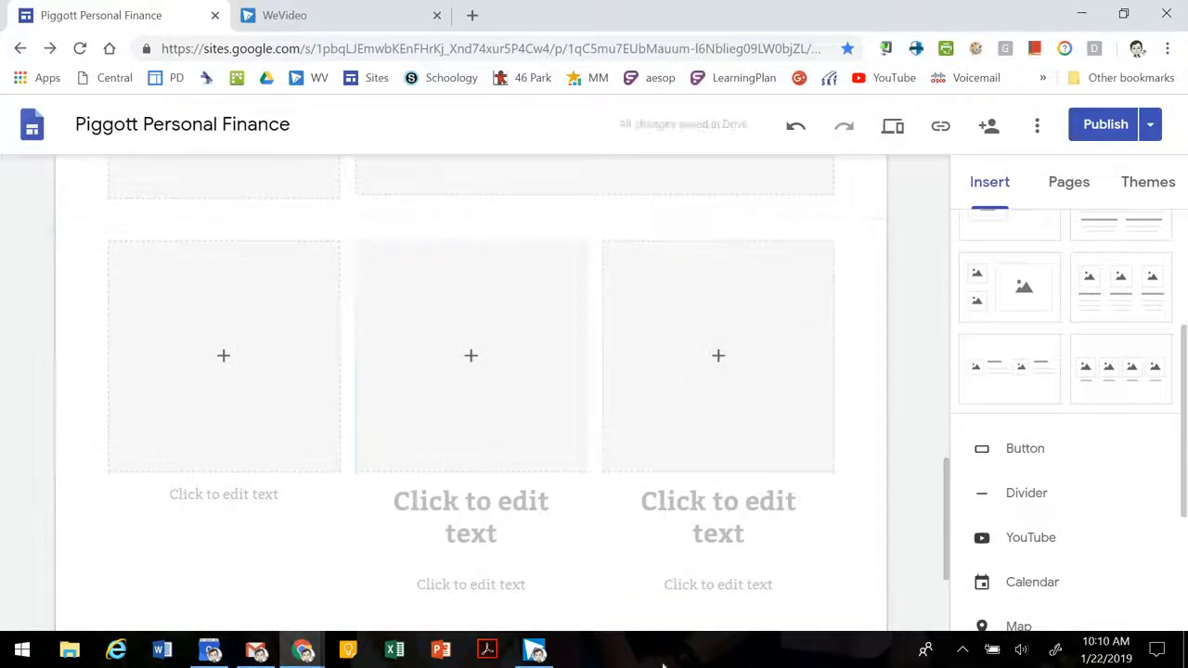
# Move the third column's heading placeholder into the first column, between its image placeholder and its text
pyautogui.click(748, 277)
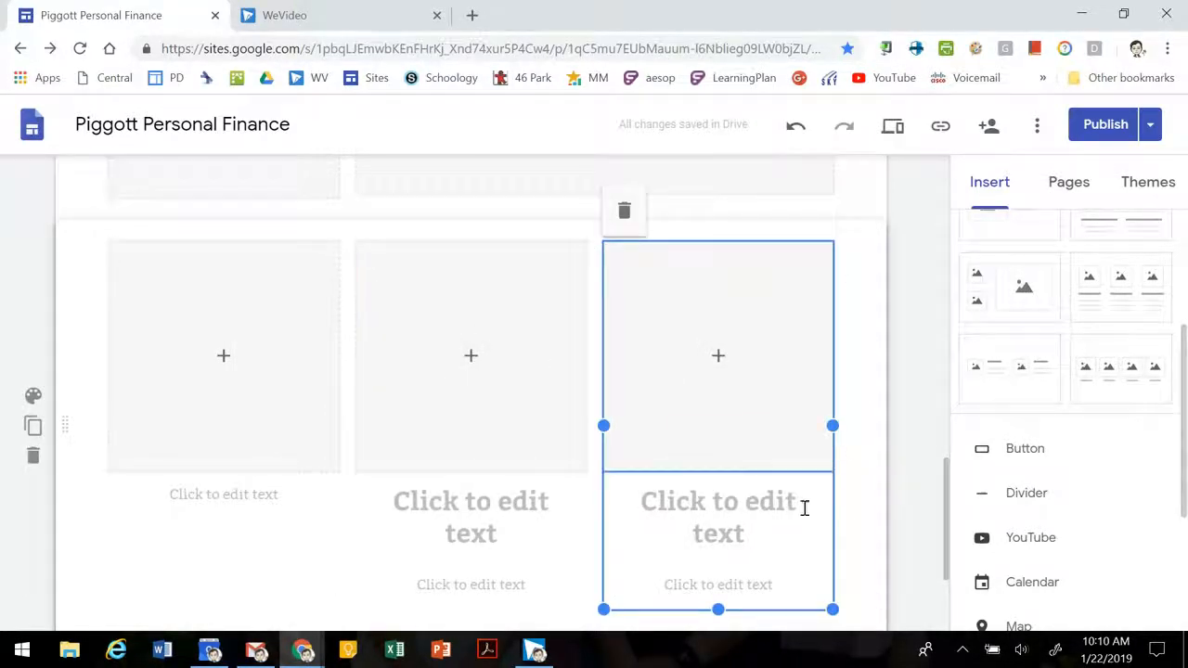
pyautogui.click(729, 523)
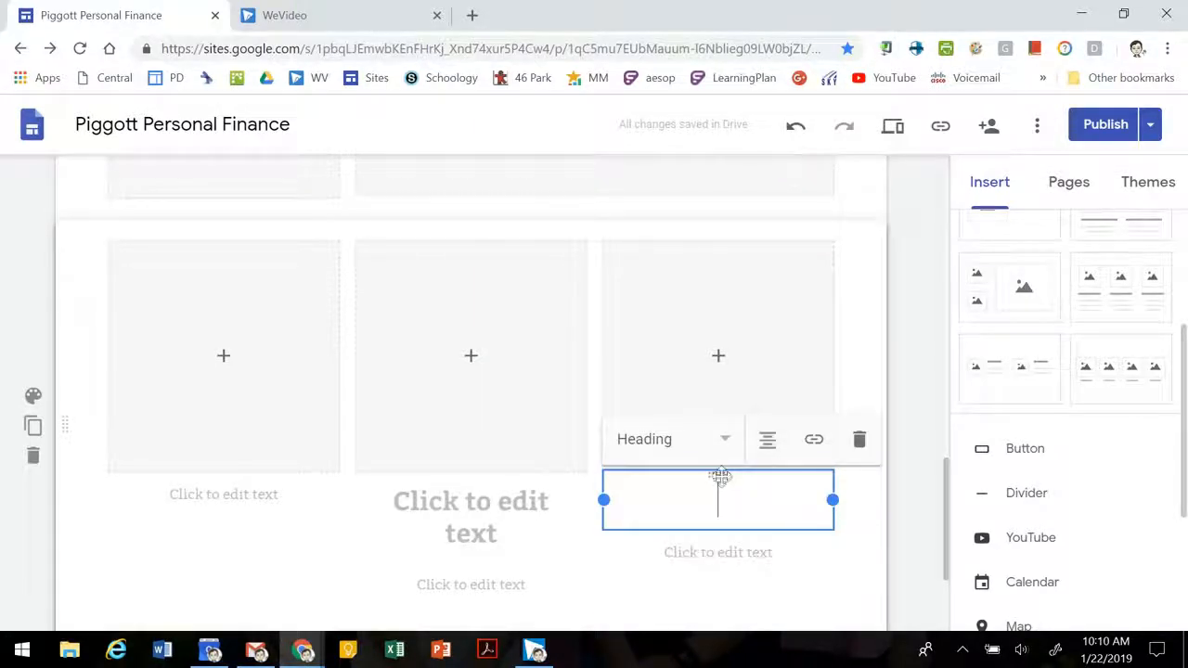
pyautogui.moveTo(713, 476); pyautogui.dragTo(265, 488)
# Insert a divider between the two-small-one-large image layout and the three-column layout
pyautogui.scroll(-2, 696, 492)
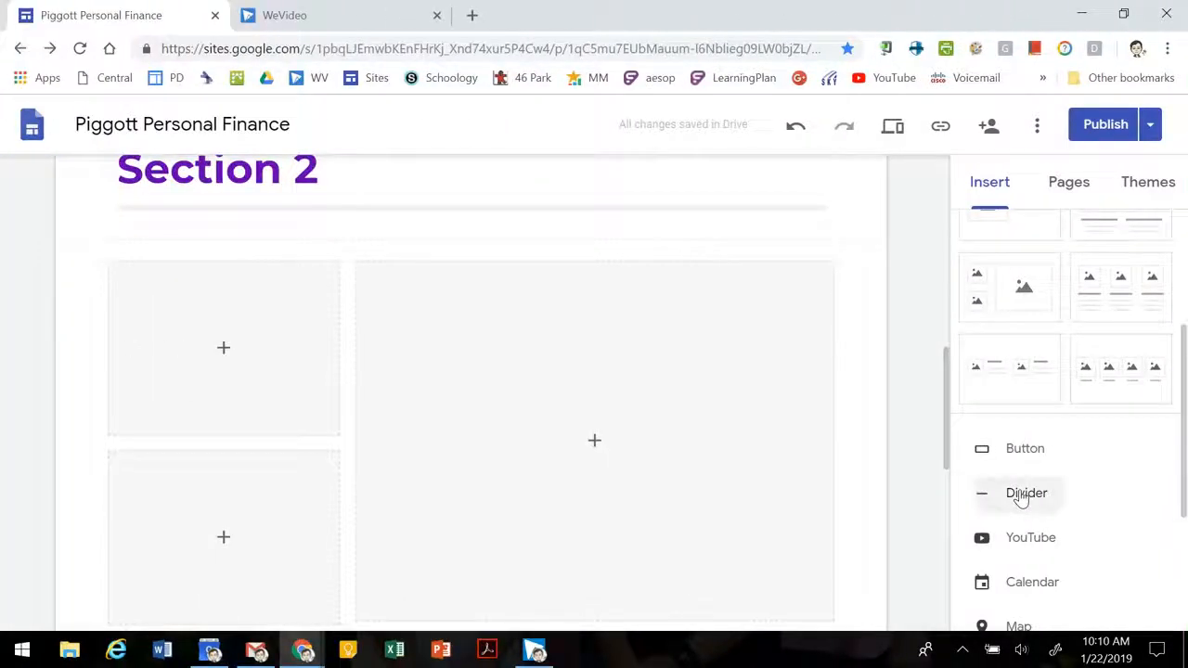
pyautogui.click(1019, 496)
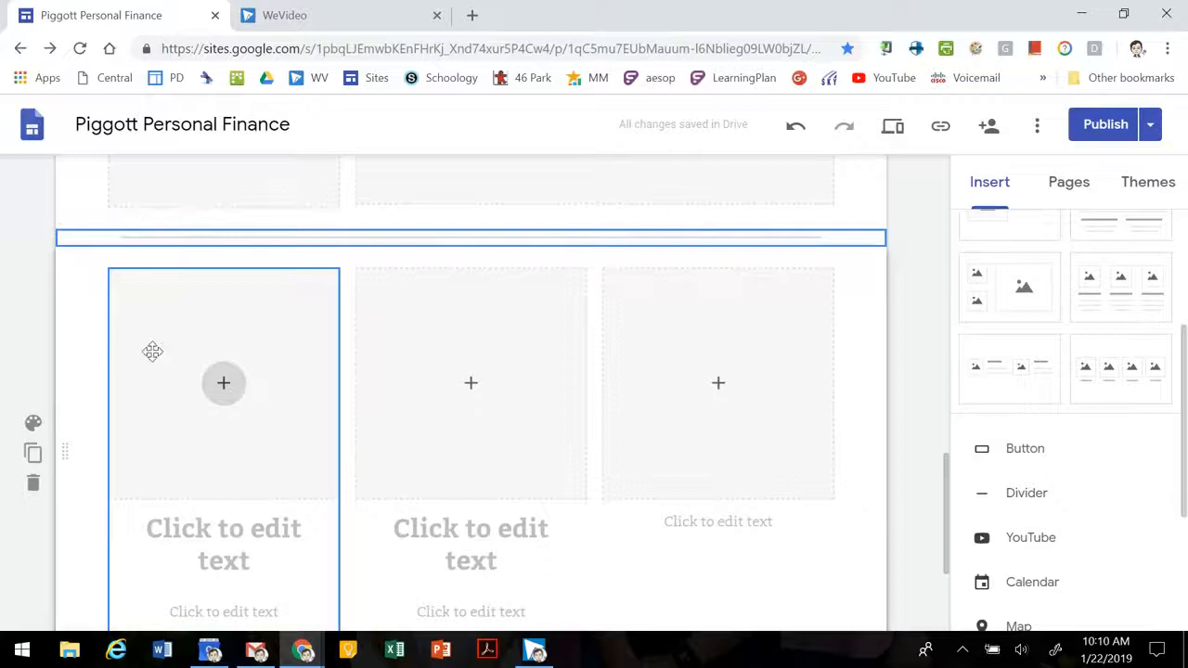
# Open the YouTube video selection for the page and view the uploaded videos option
pyautogui.scroll(-3, 1079, 455)
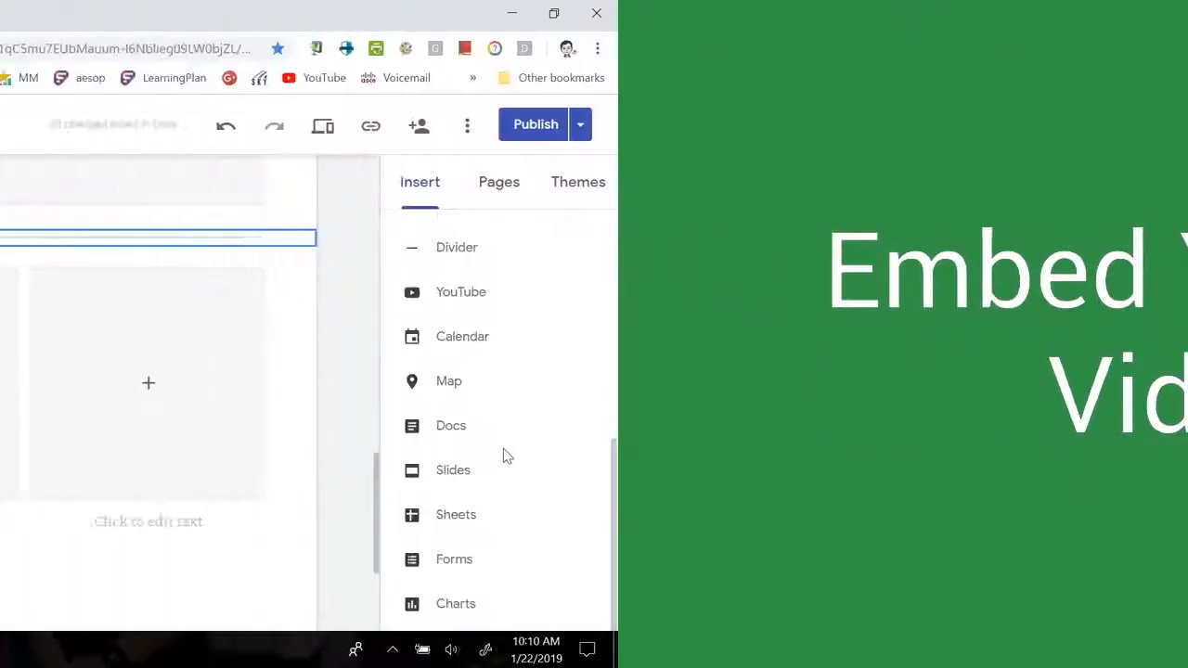
pyautogui.scroll(1, 1074, 456)
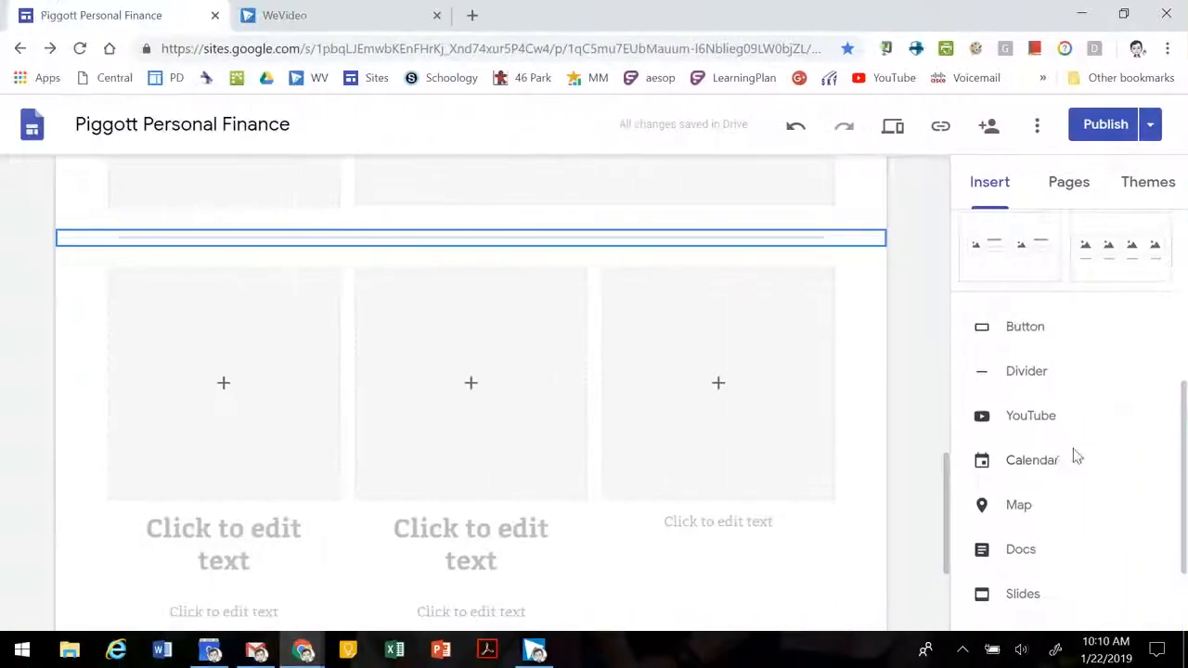
pyautogui.click(1030, 415)
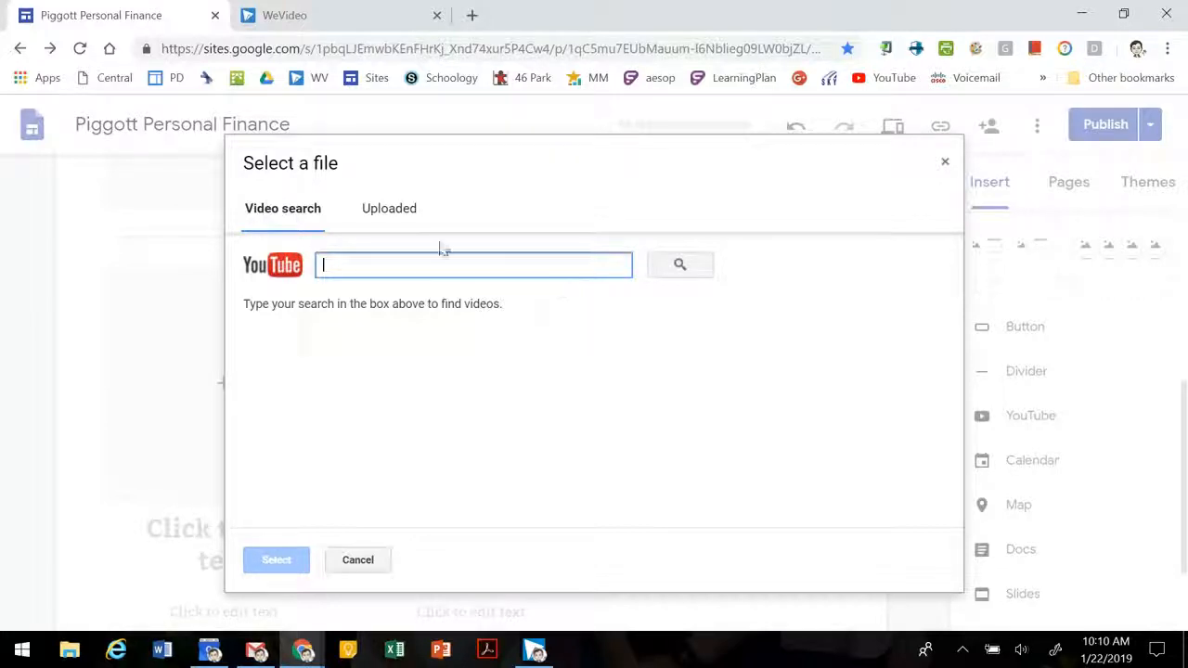
pyautogui.click(397, 217)
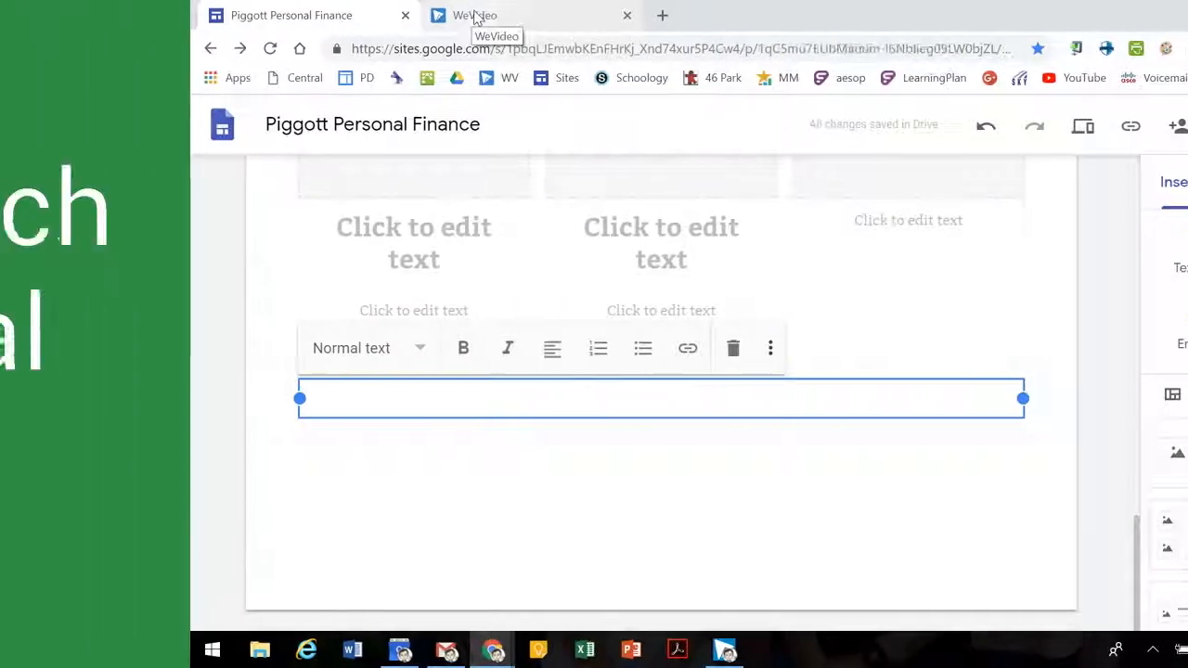
pyautogui.click(281, 16)
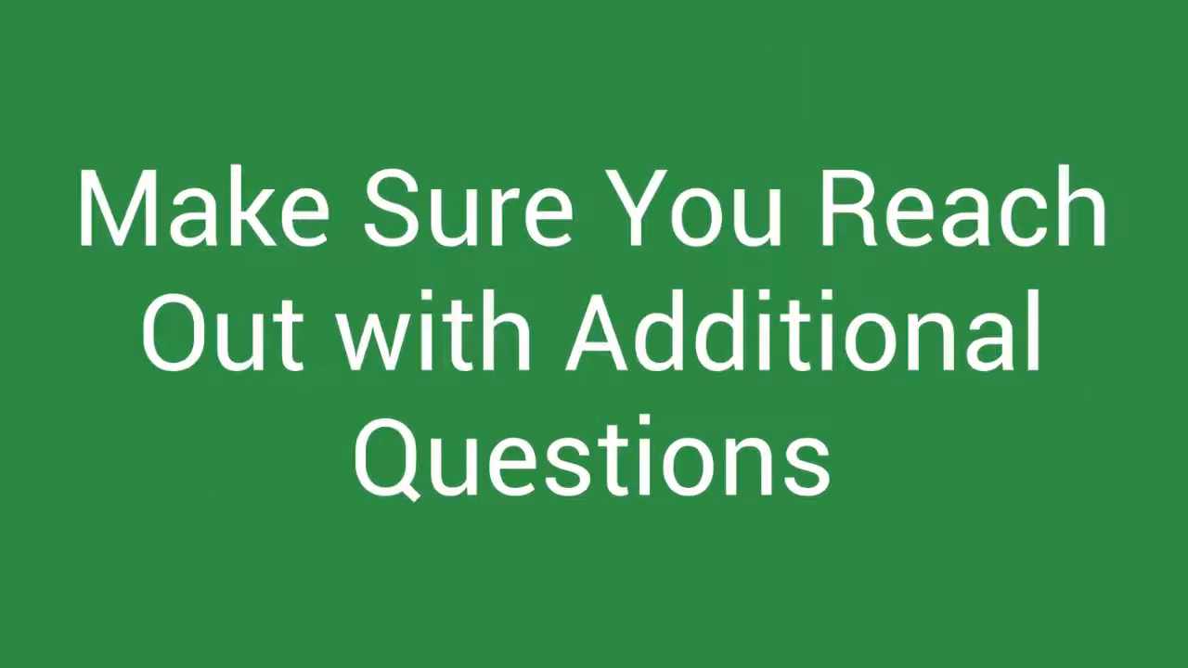